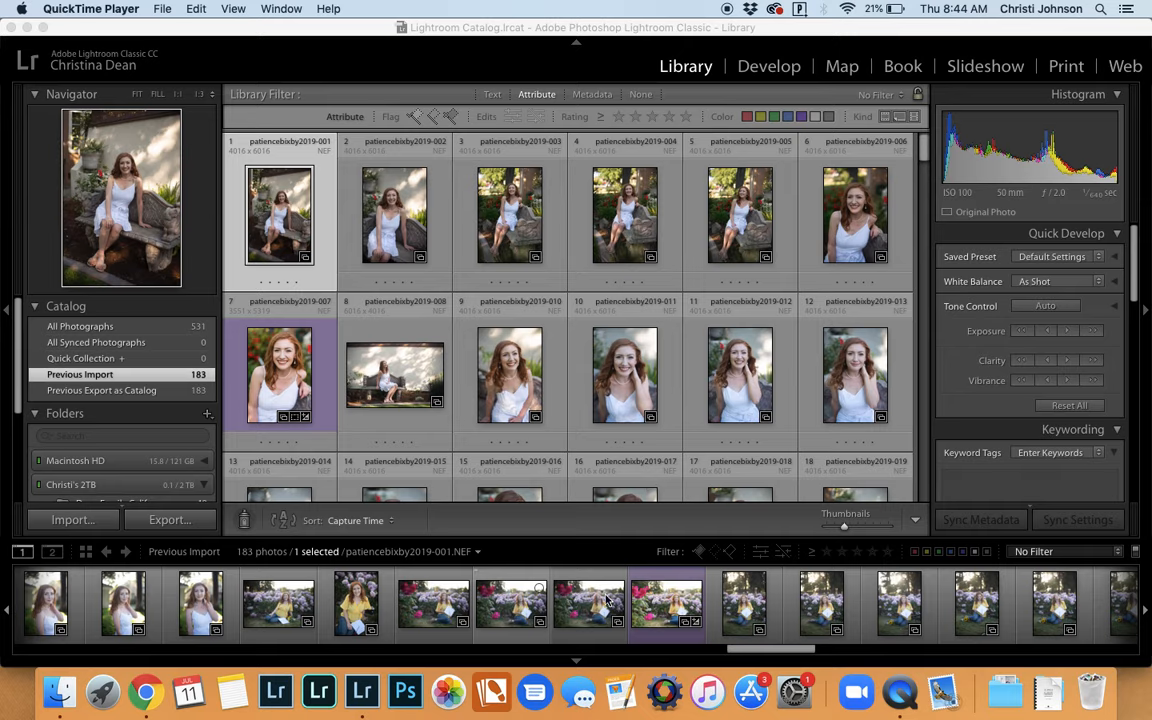
scroll(607, 599, "right", 10)
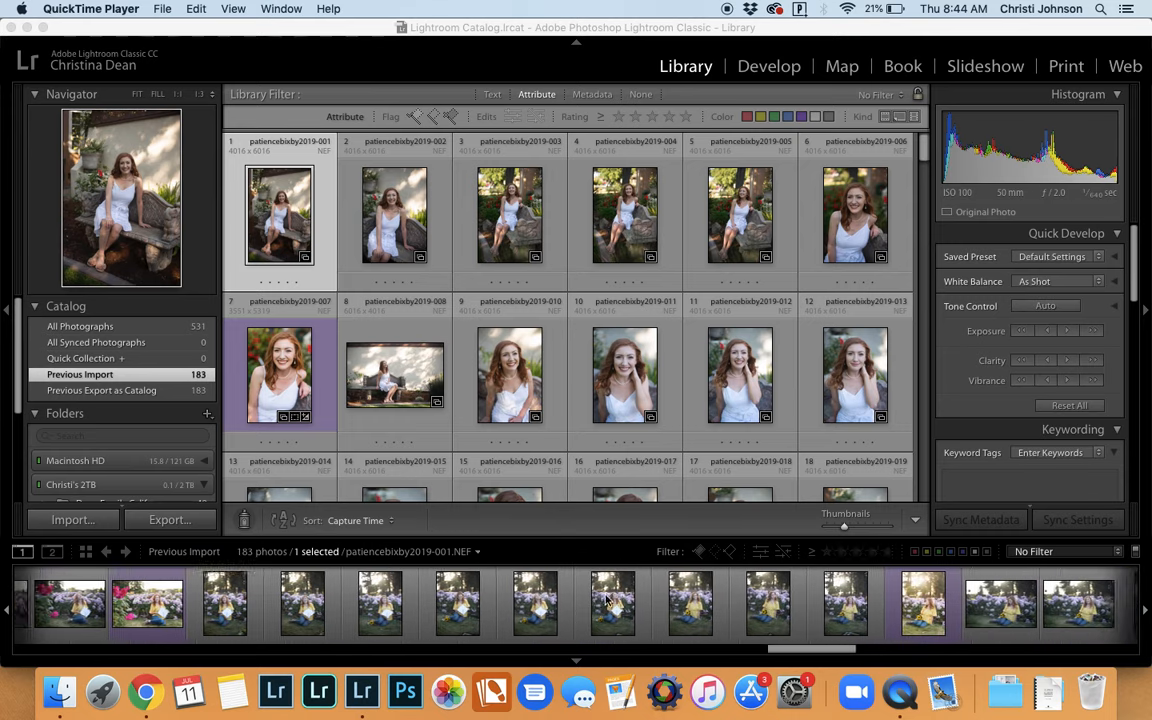
scroll(607, 599, "right", 10)
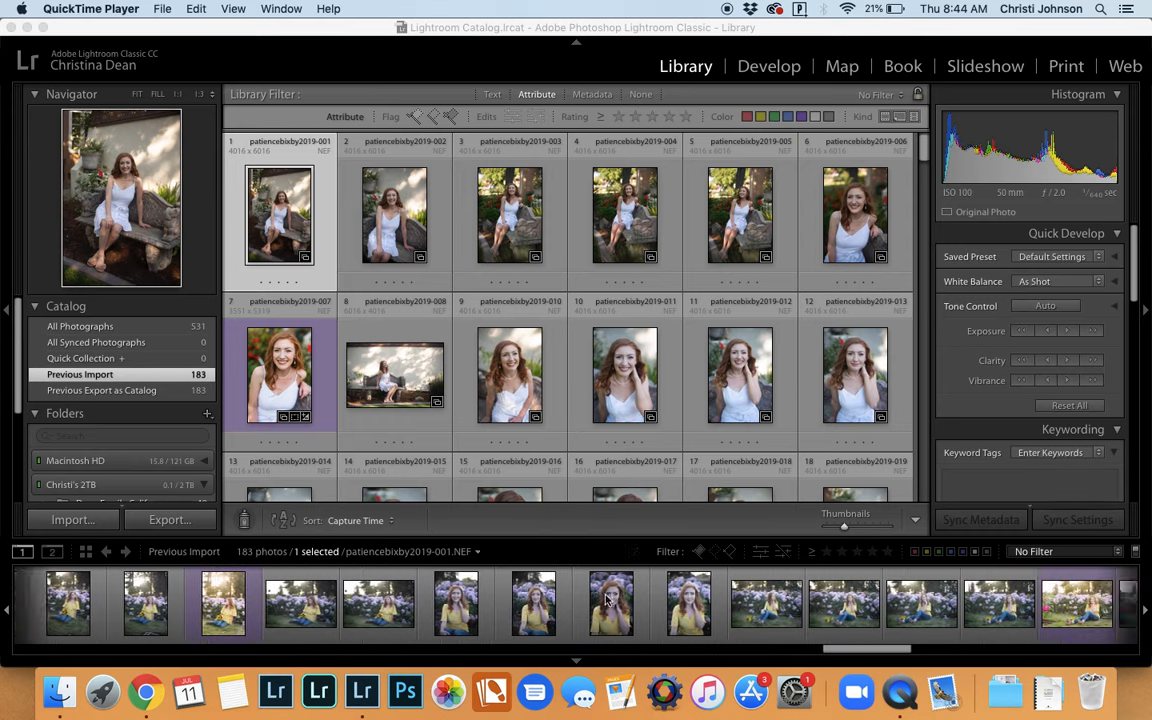
scroll(607, 599, "right", 8)
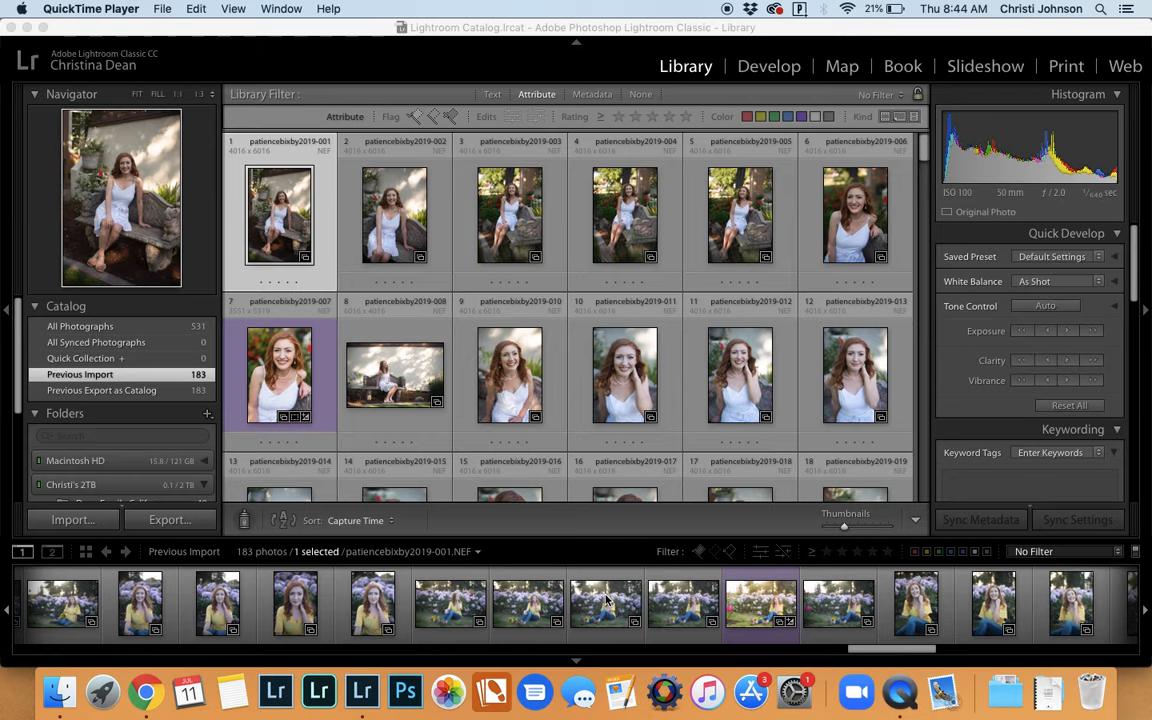
scroll(607, 599, "right", 5)
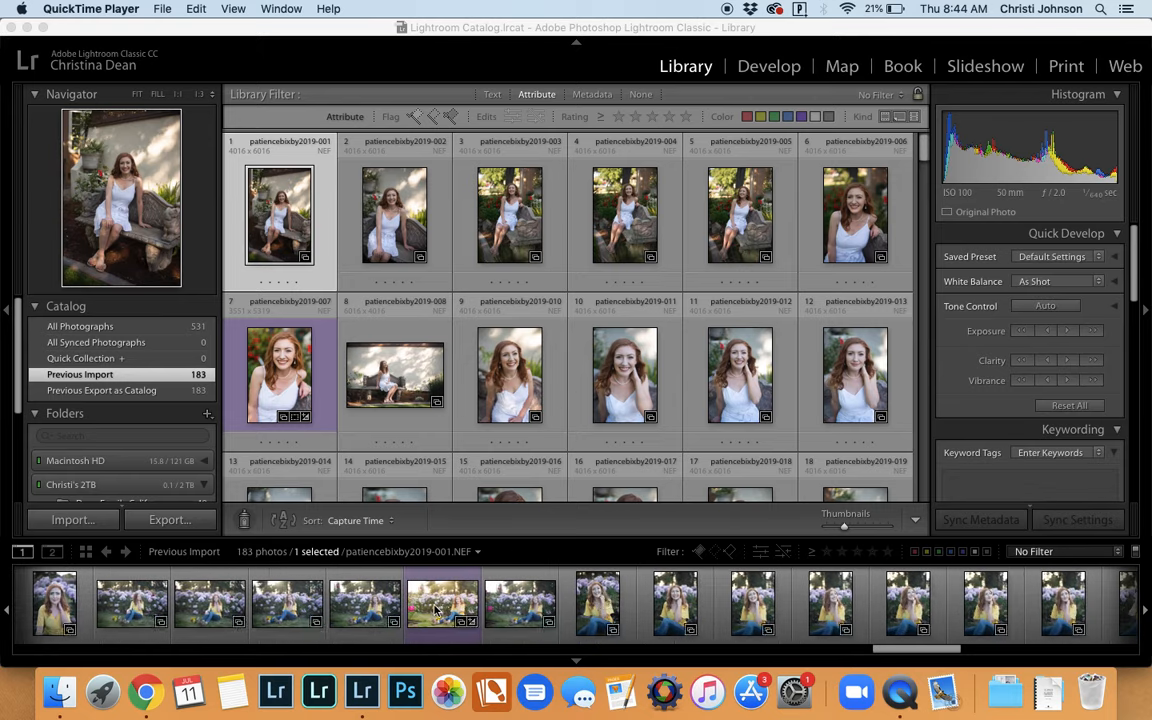
left_click(435, 610)
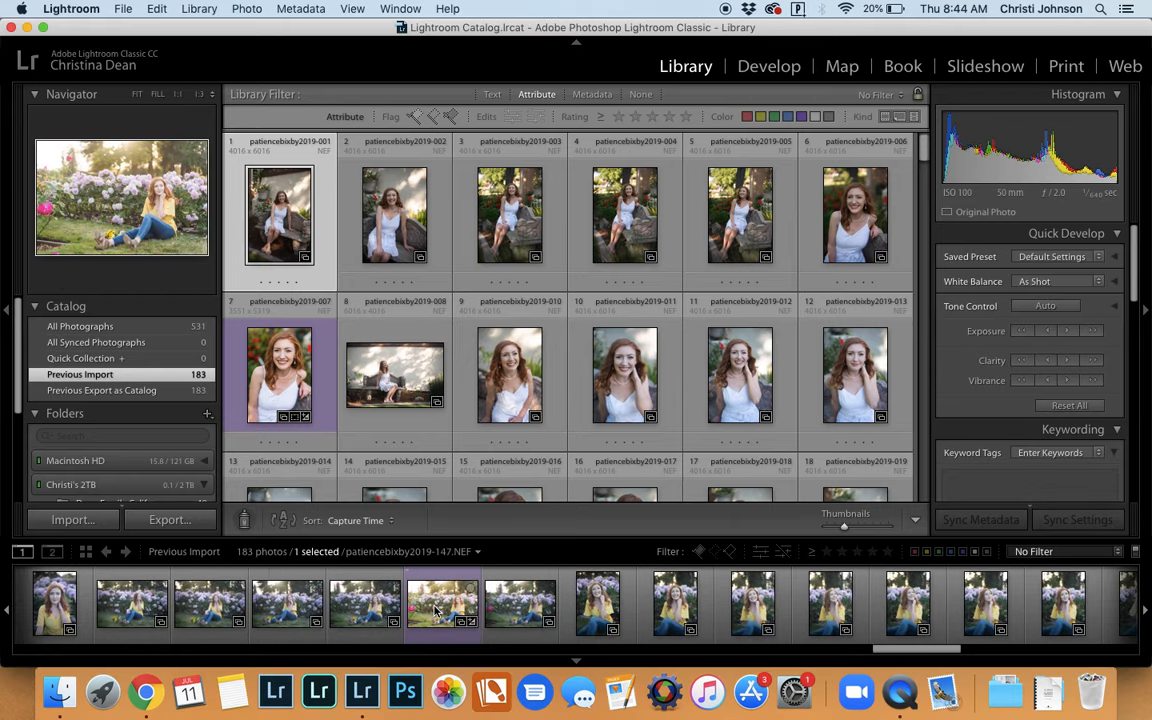
right_click(435, 603)
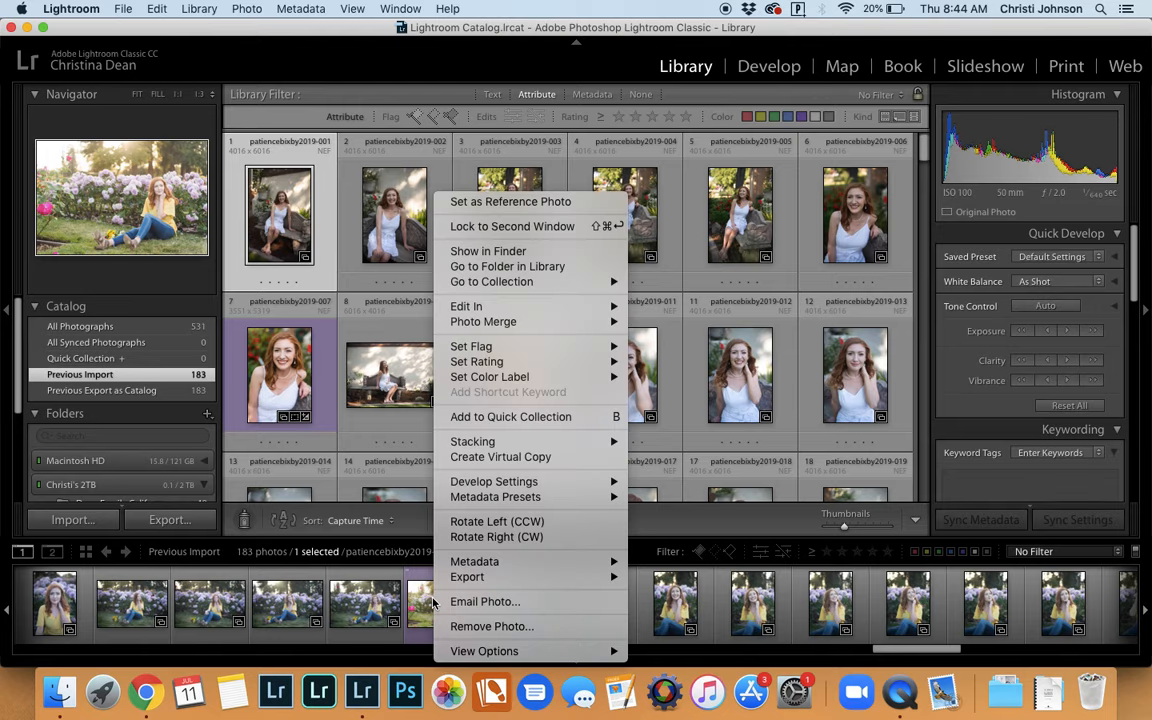
mouse_move(489, 378)
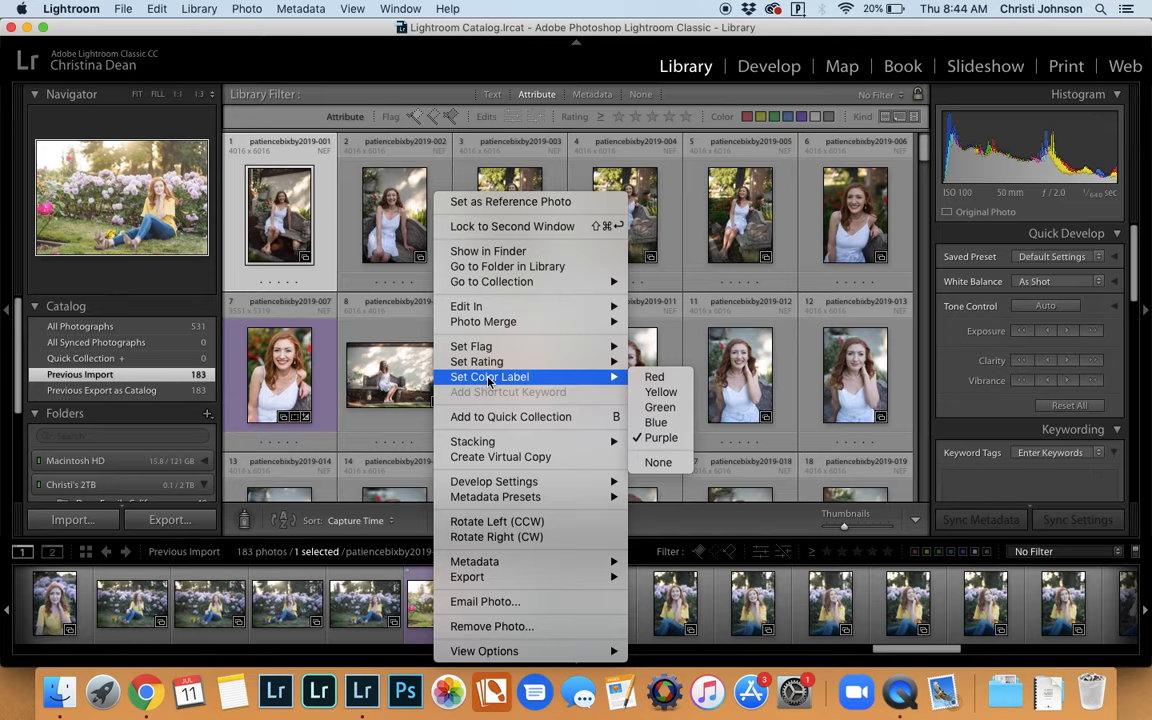
left_click(636, 462)
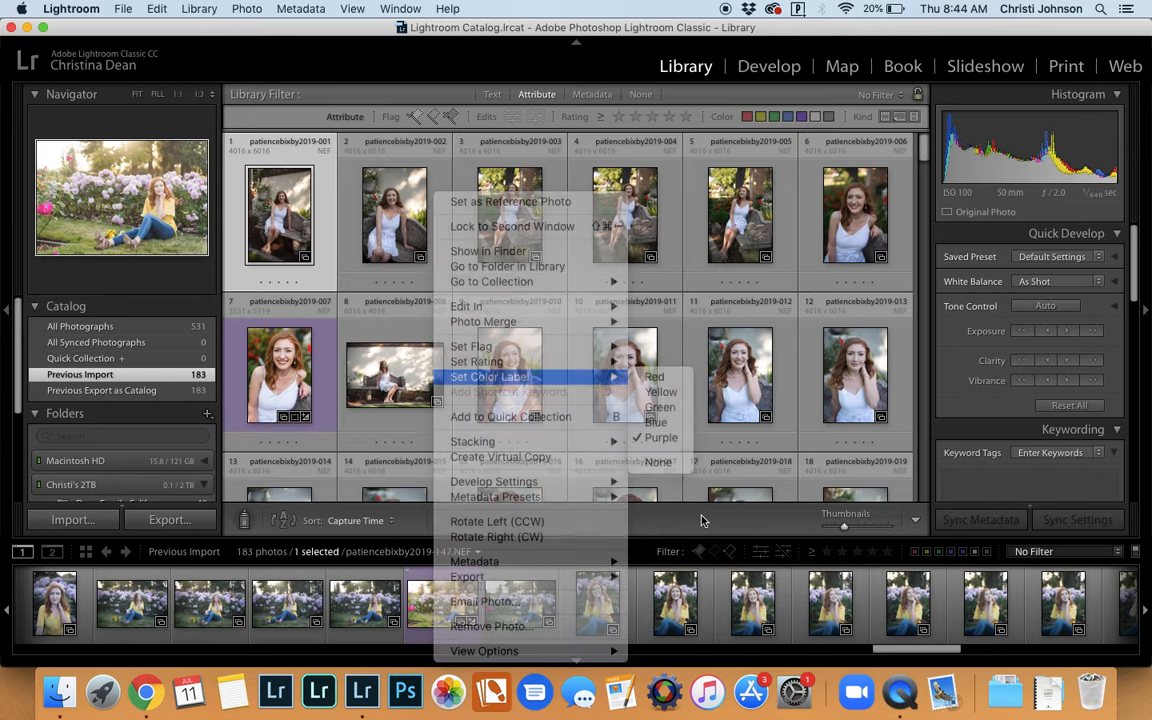
Step: Filter the previous import to photos with the Purple label, and clear the filter again
left_click(962, 552)
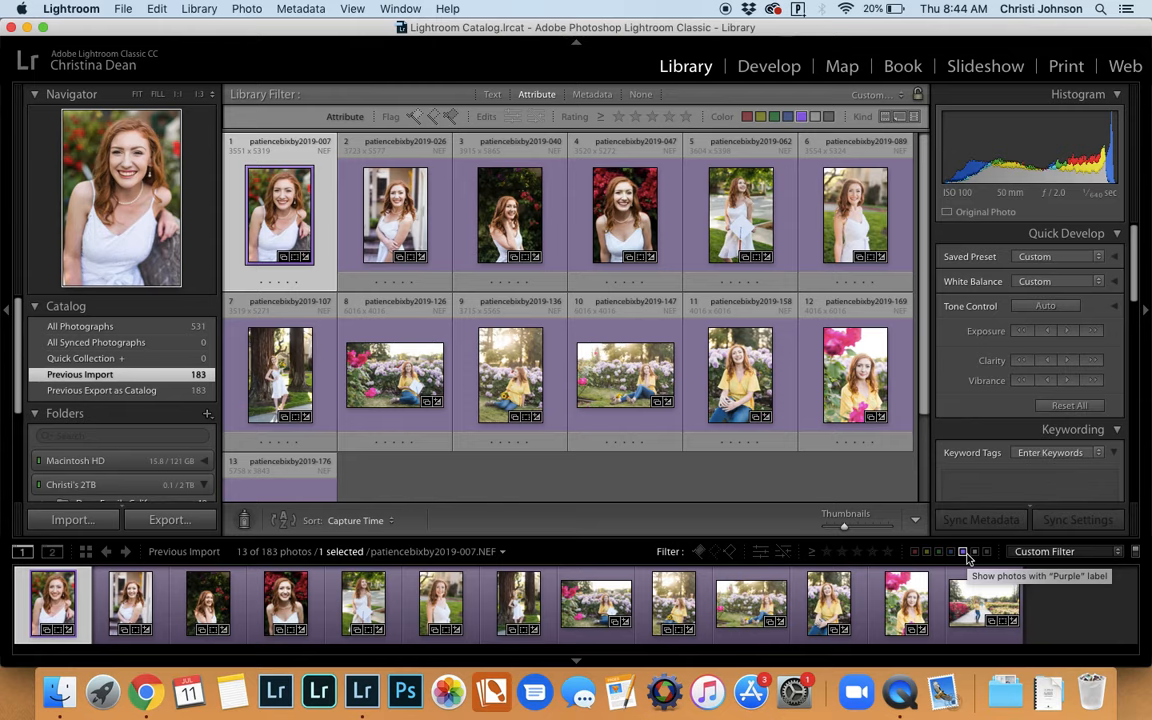
left_click(963, 552)
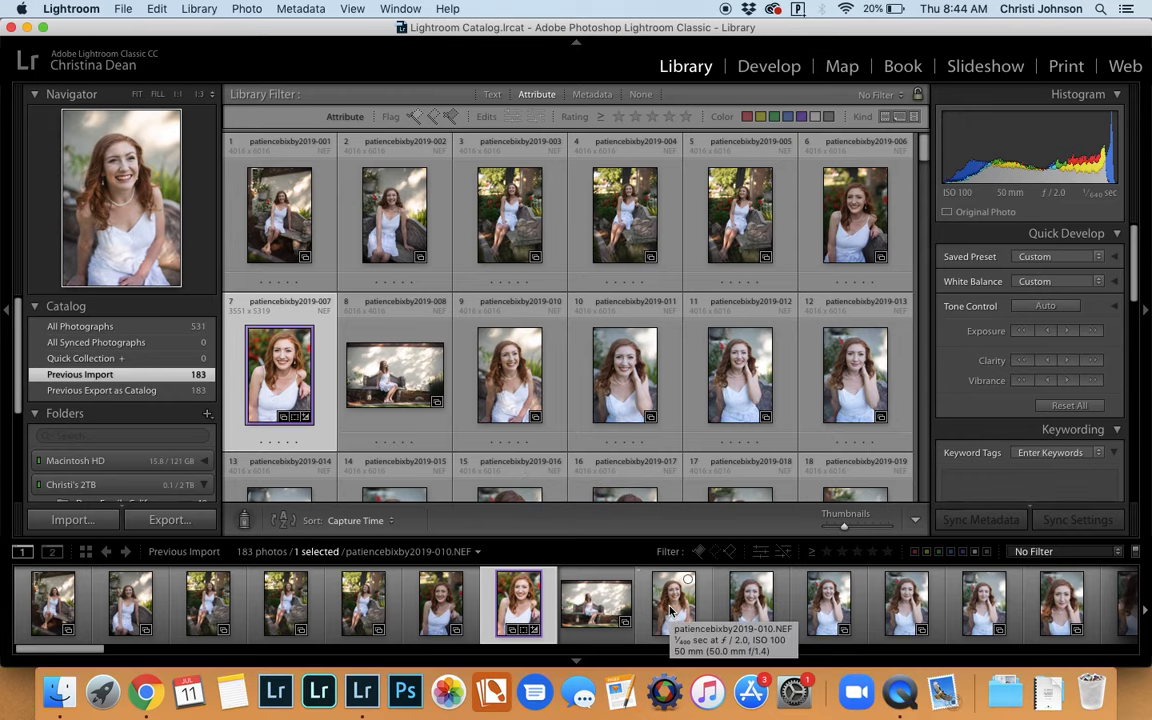
Step: Export all photos of the previous import as a catalog named patienceforchristi2 on the Desktop
key("super+a")
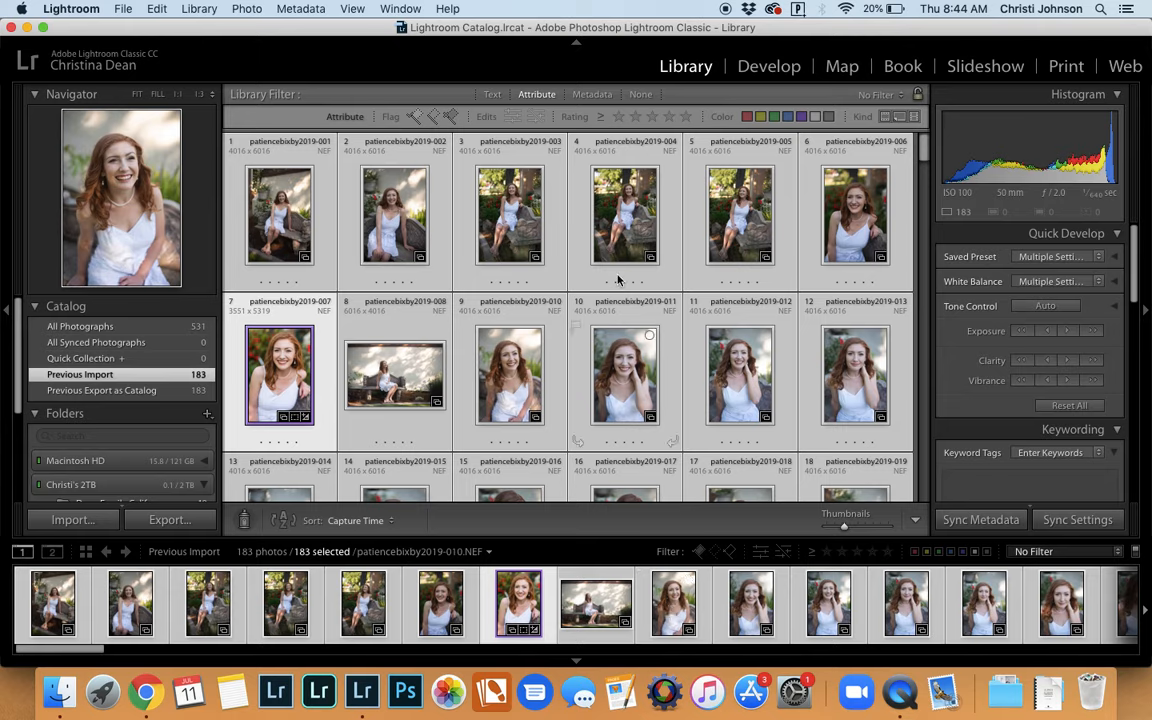
left_click(122, 9)
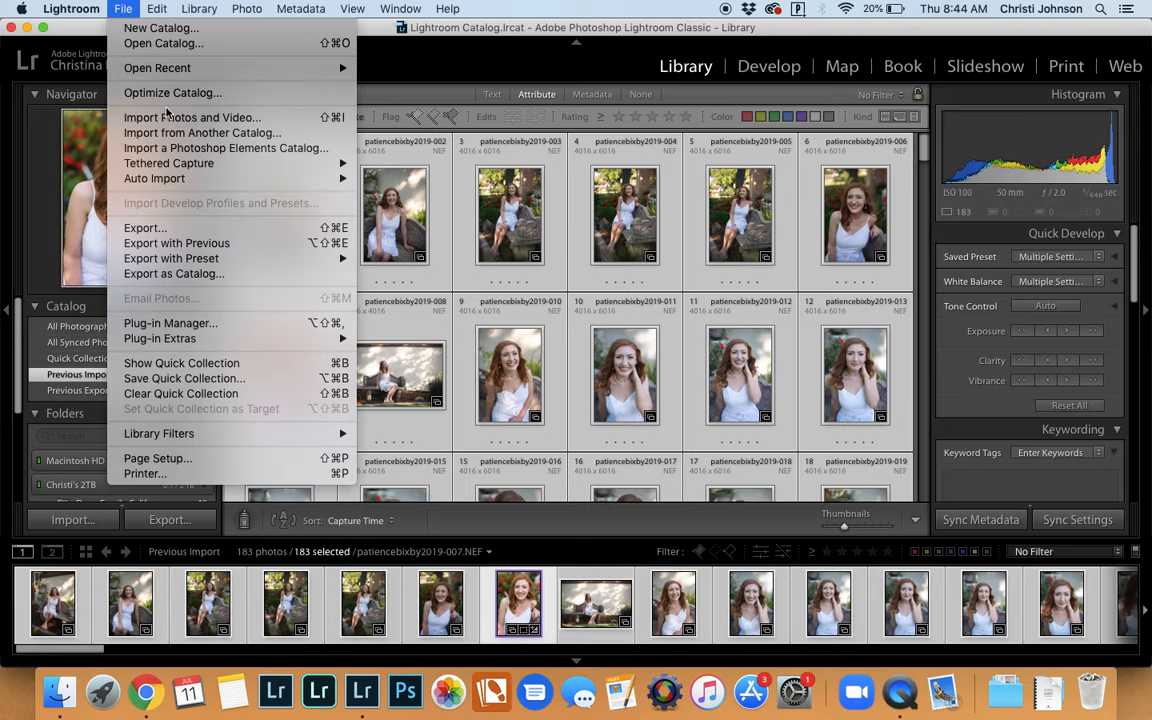
left_click(188, 276)
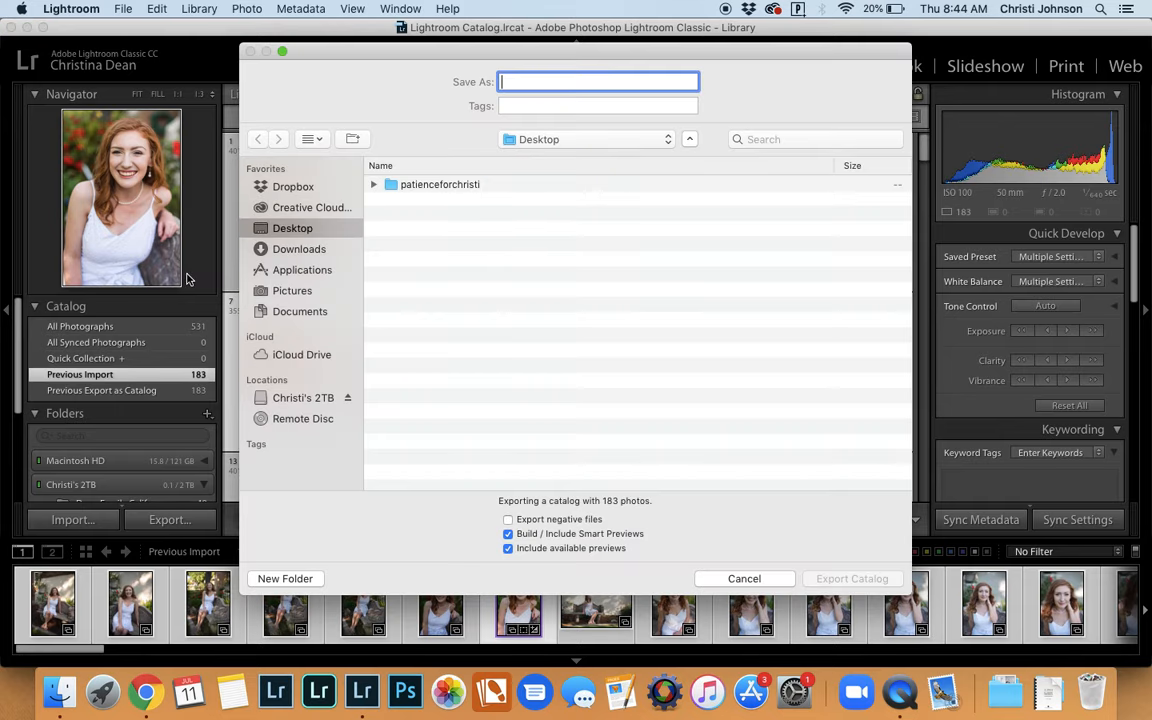
type("patiencefor")
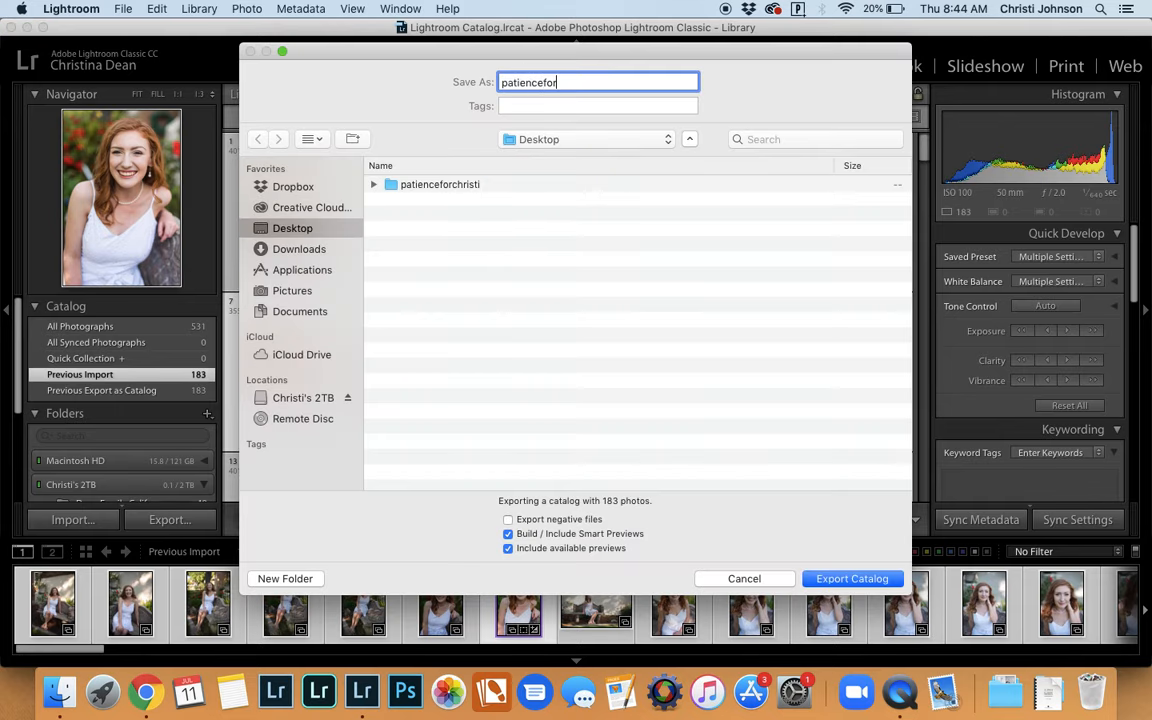
type("christi2")
left_click(830, 580)
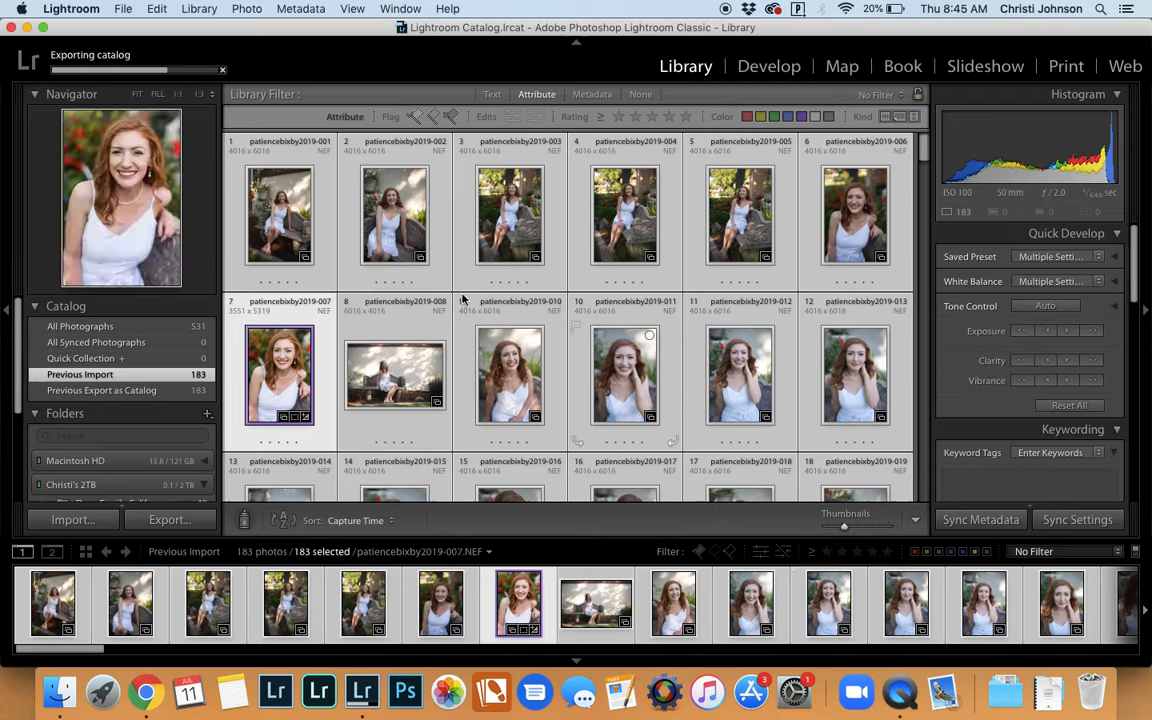
Step: Cancel the entire running Export as Catalog operation, including the Smart Preview generation
left_click(222, 75)
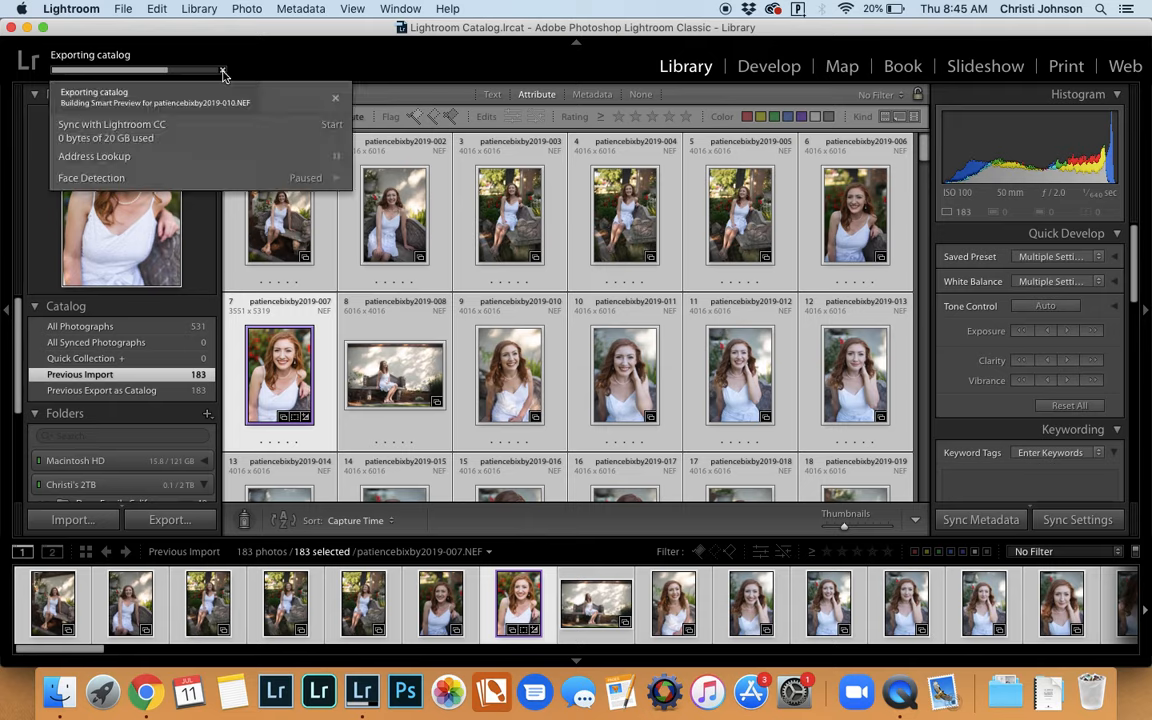
left_click(335, 101)
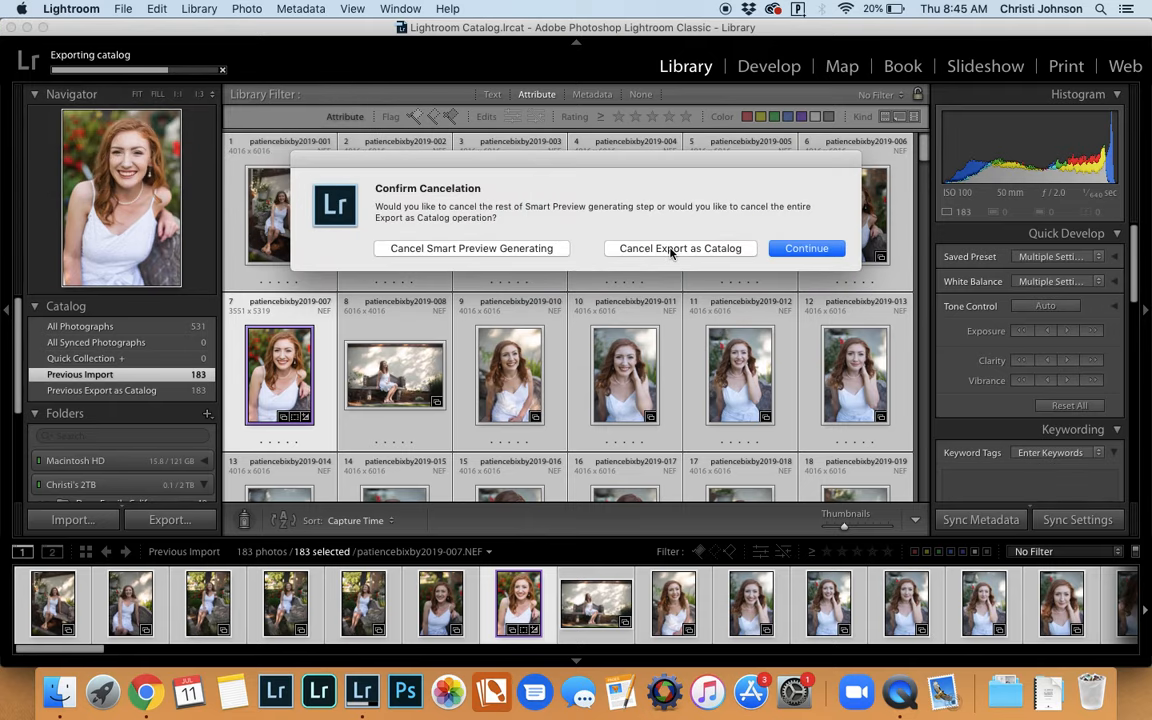
left_click(673, 249)
left_click(672, 252)
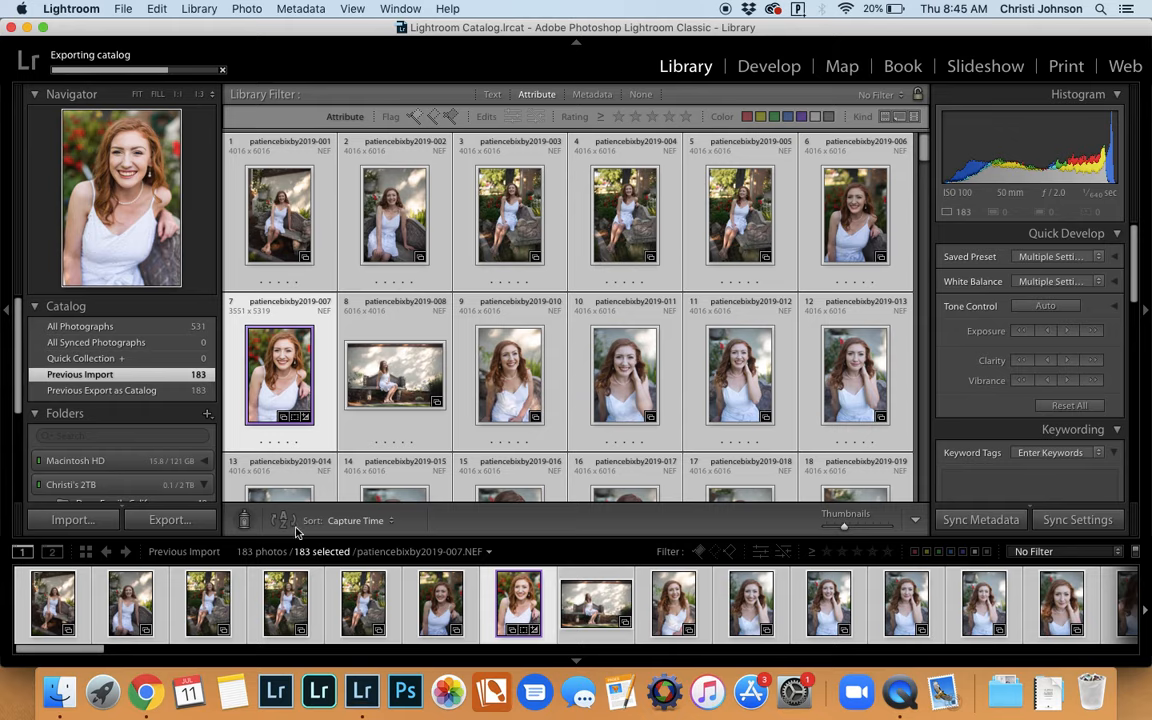
Step: Switch to Finder and examine the contents of the exported patienceforchristi folder on the Desktop
left_click(59, 690)
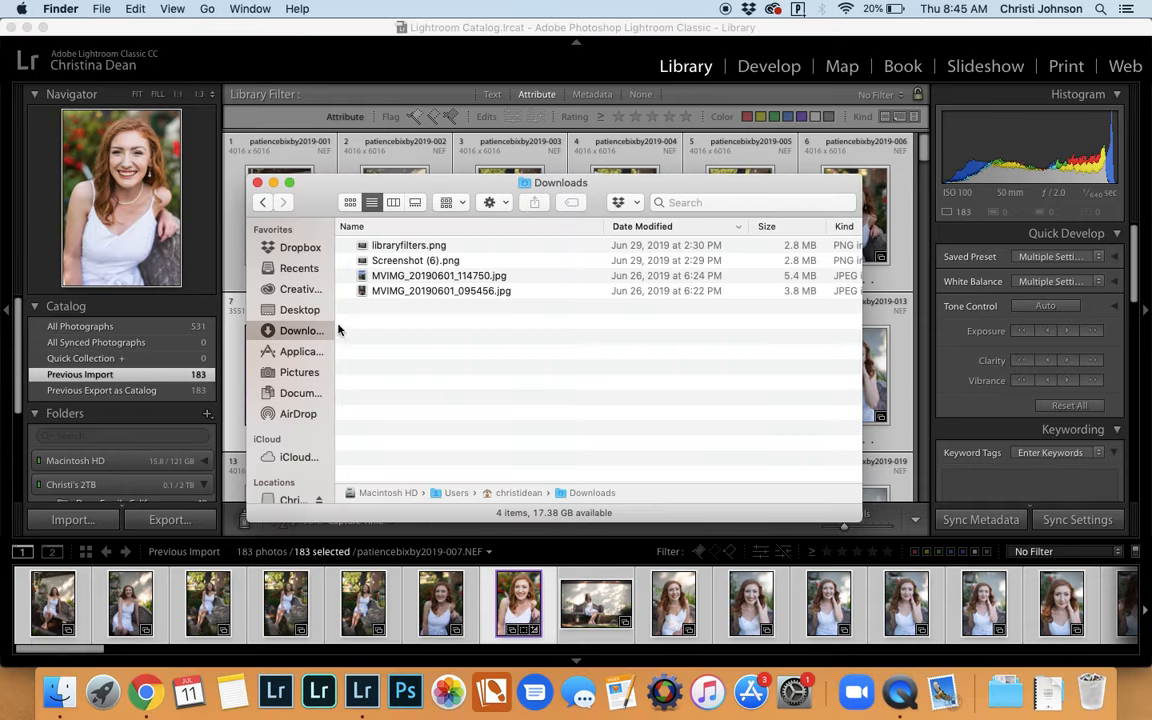
left_click(298, 311)
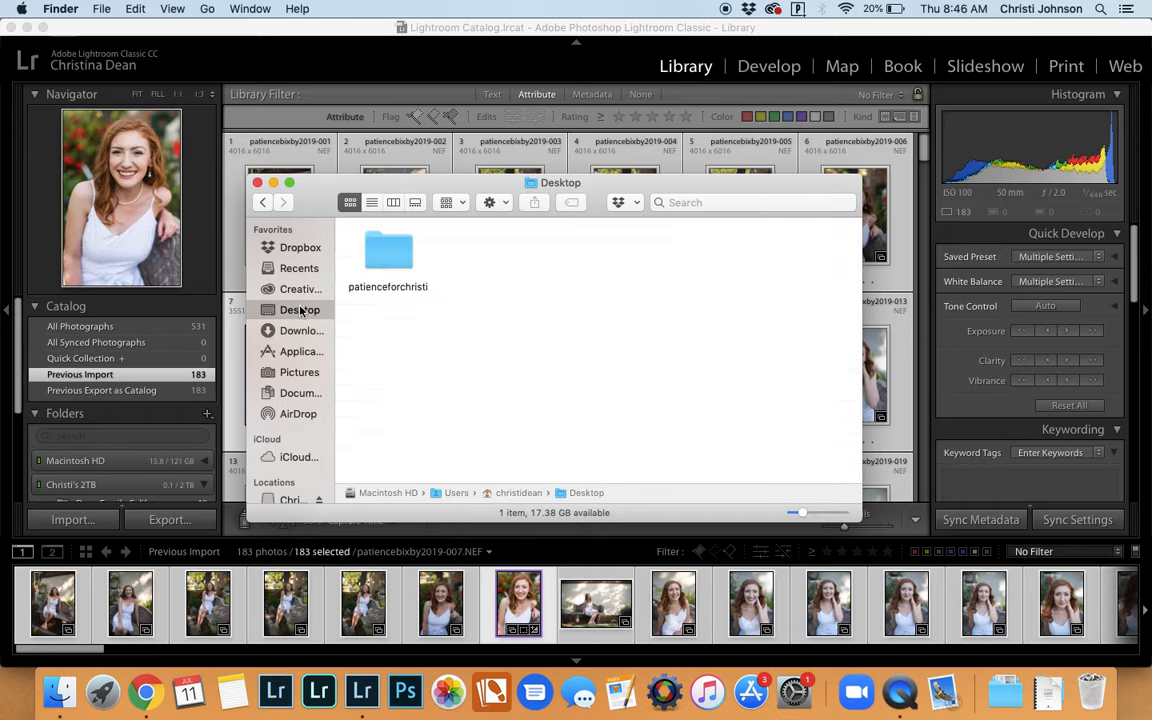
double_click(384, 250)
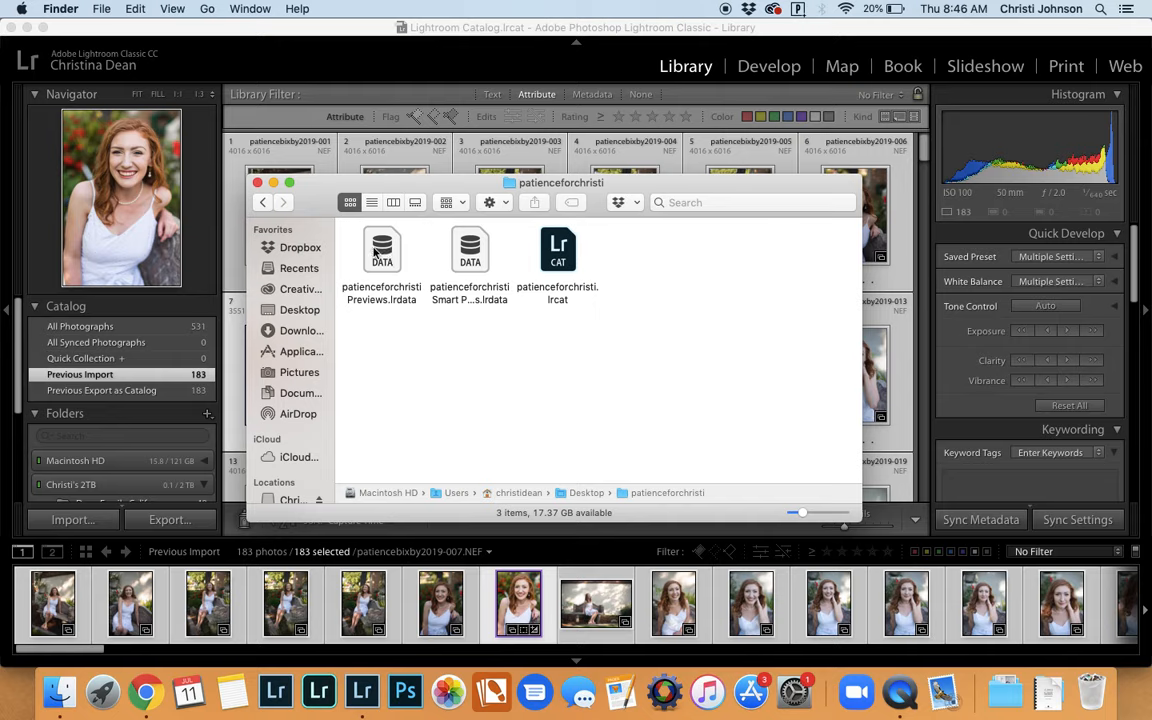
left_click(262, 202)
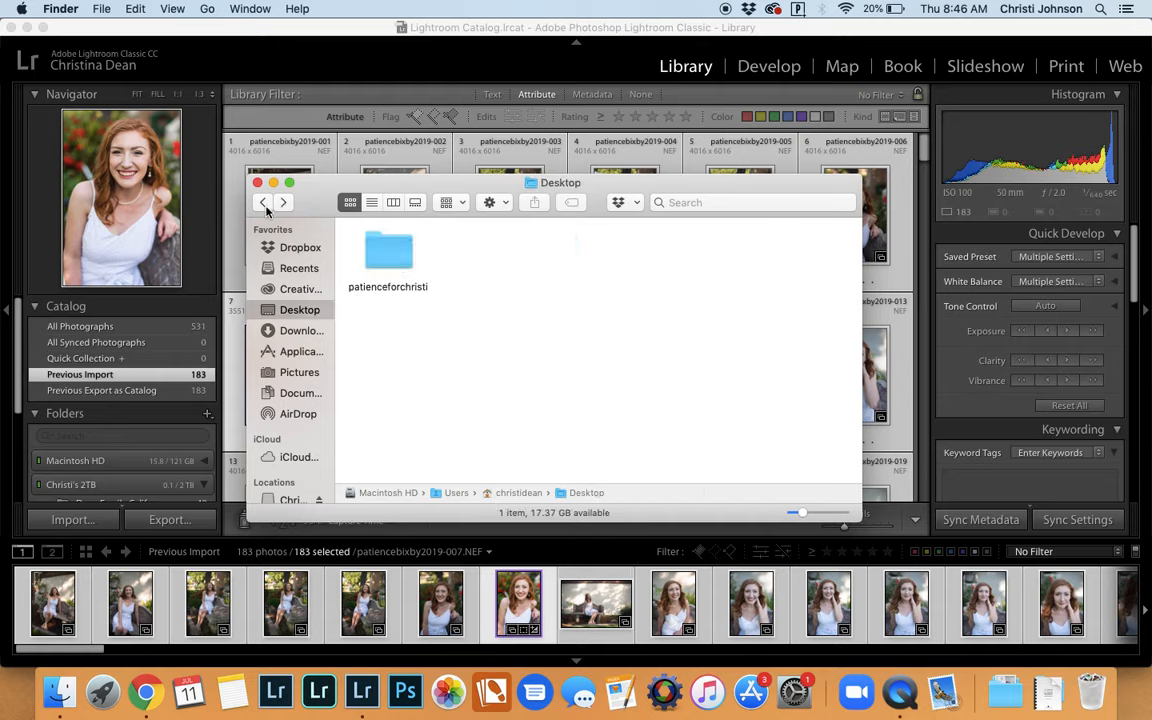
double_click(385, 257)
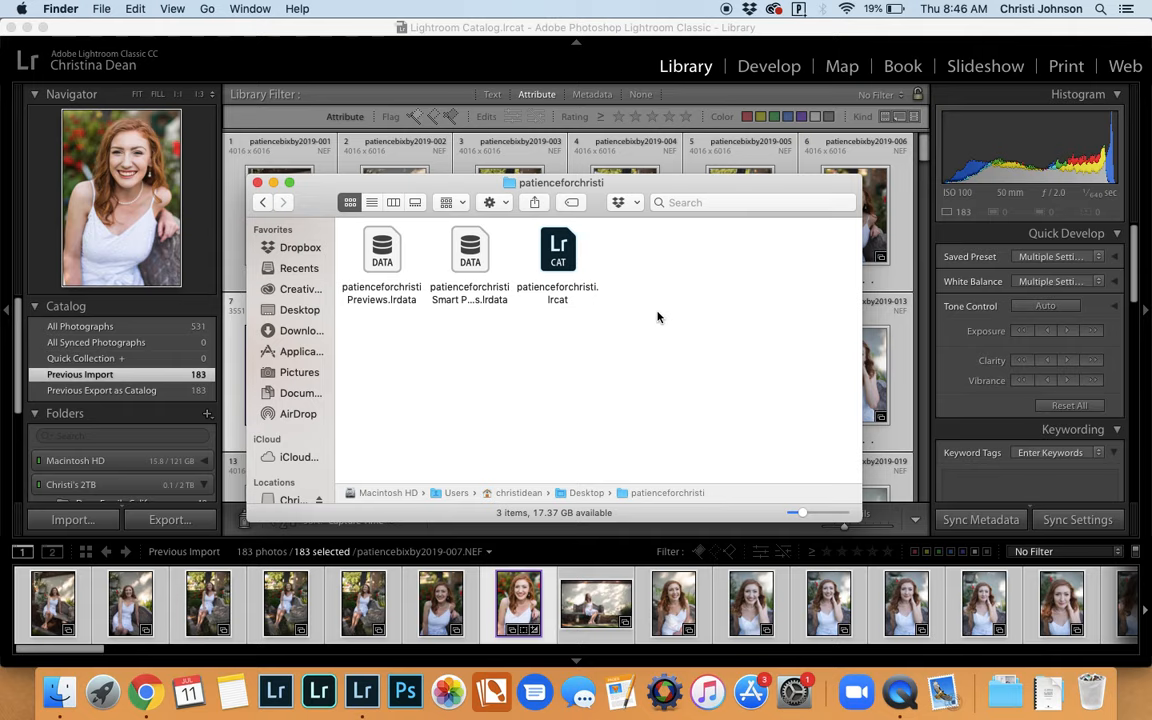
left_click(263, 202)
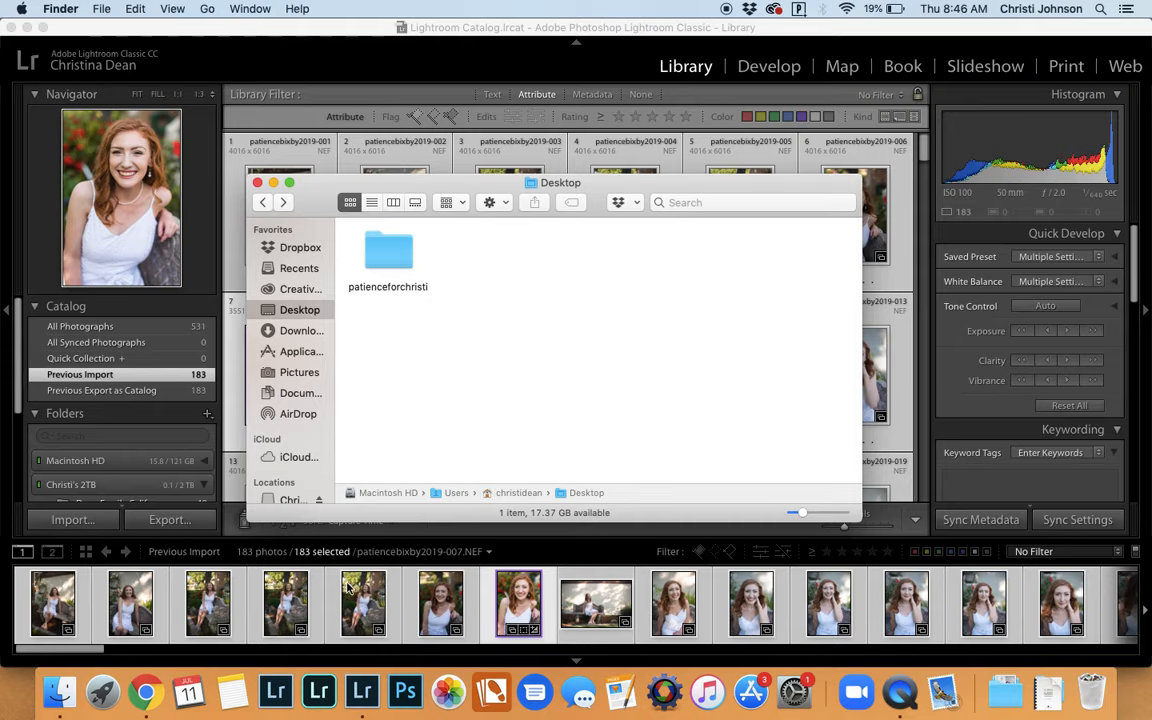
Step: Upload the patienceforchristi folder from the Desktop to the senior session folder open on the Dropbox site in Chrome
left_click(145, 692)
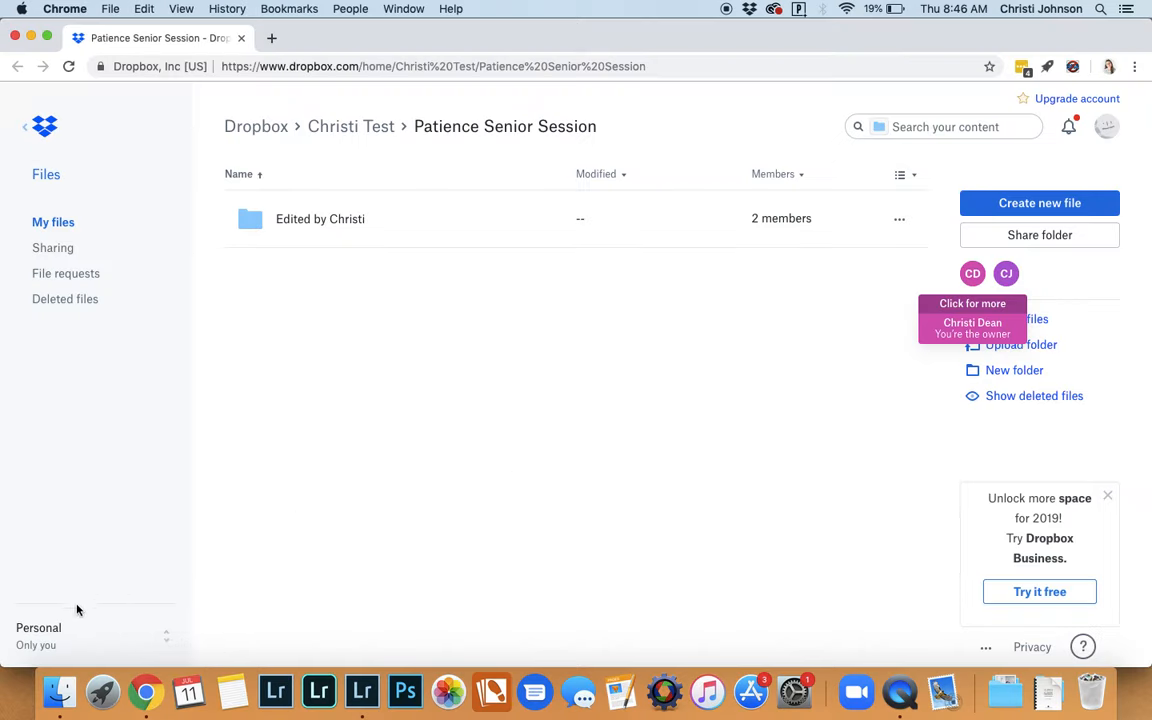
left_click(59, 692)
left_click_drag(386, 250, 360, 582)
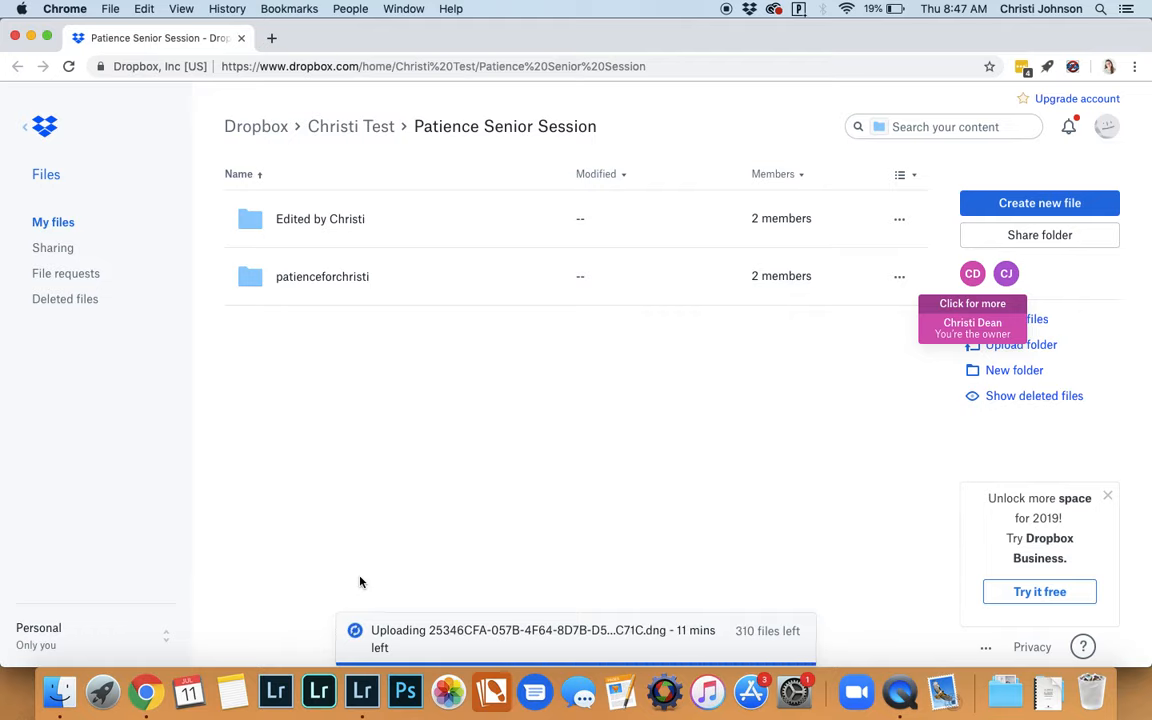
Step: Download the edited catalog file patienceforchristi.lrcat from the session's subfolder of edited files
left_click(320, 219)
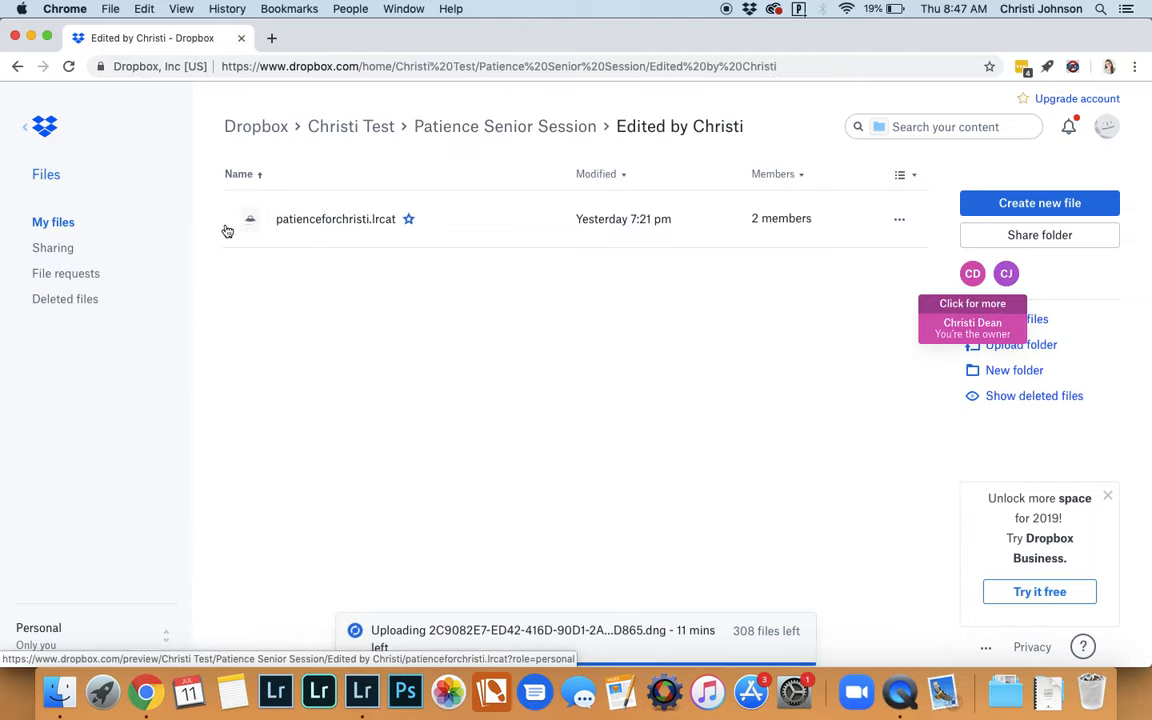
left_click(303, 222)
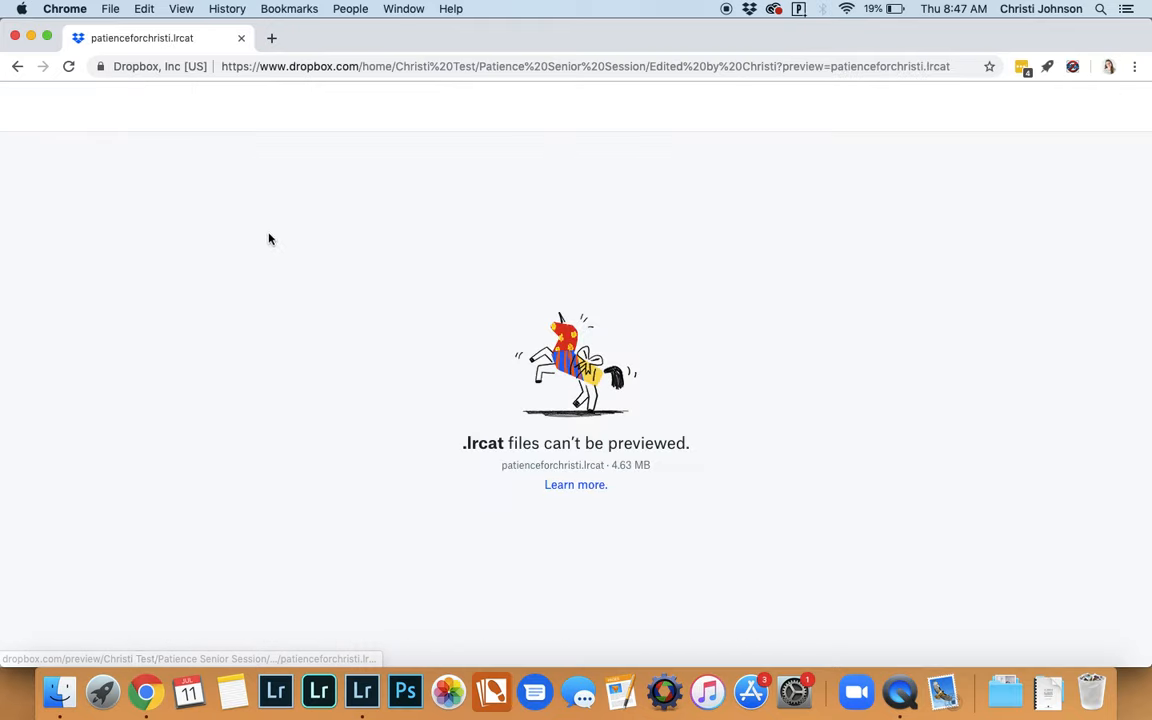
left_click(17, 66)
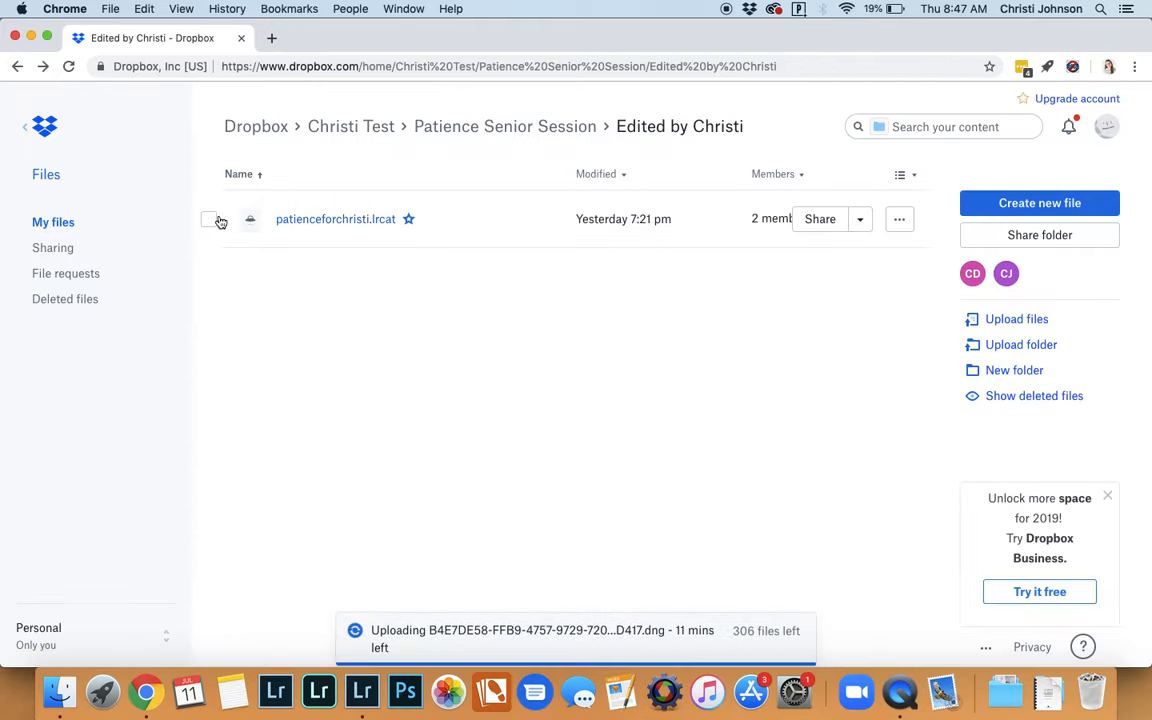
left_click(209, 221)
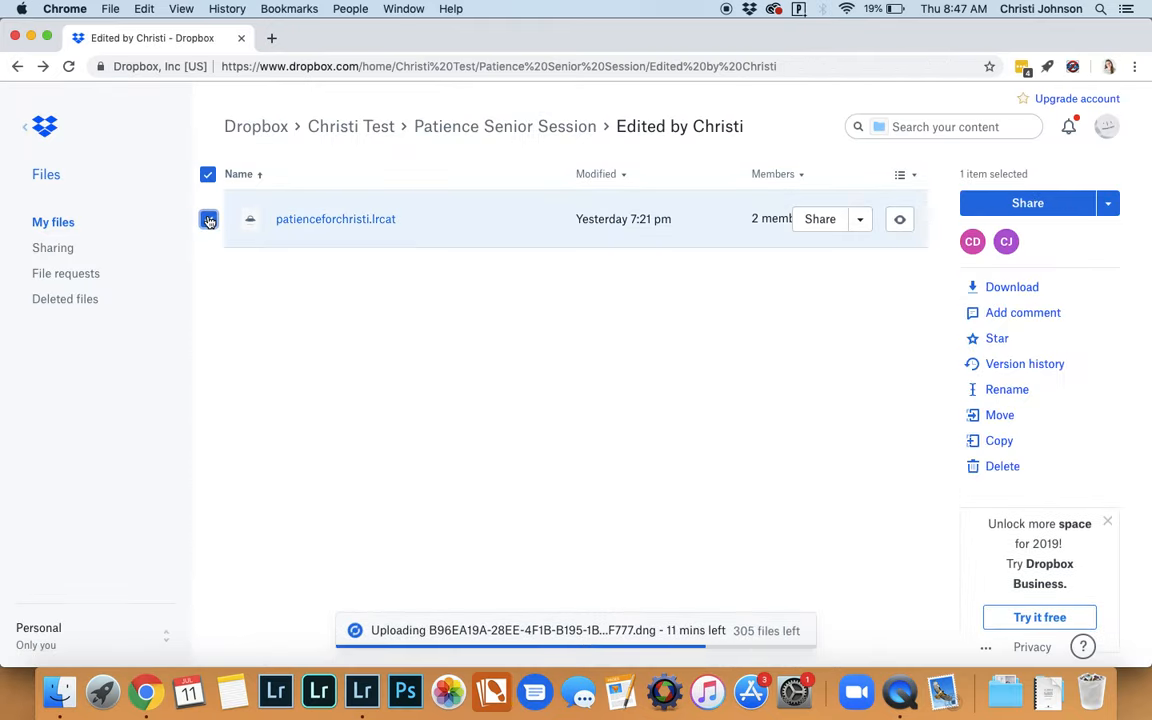
left_click(1013, 289)
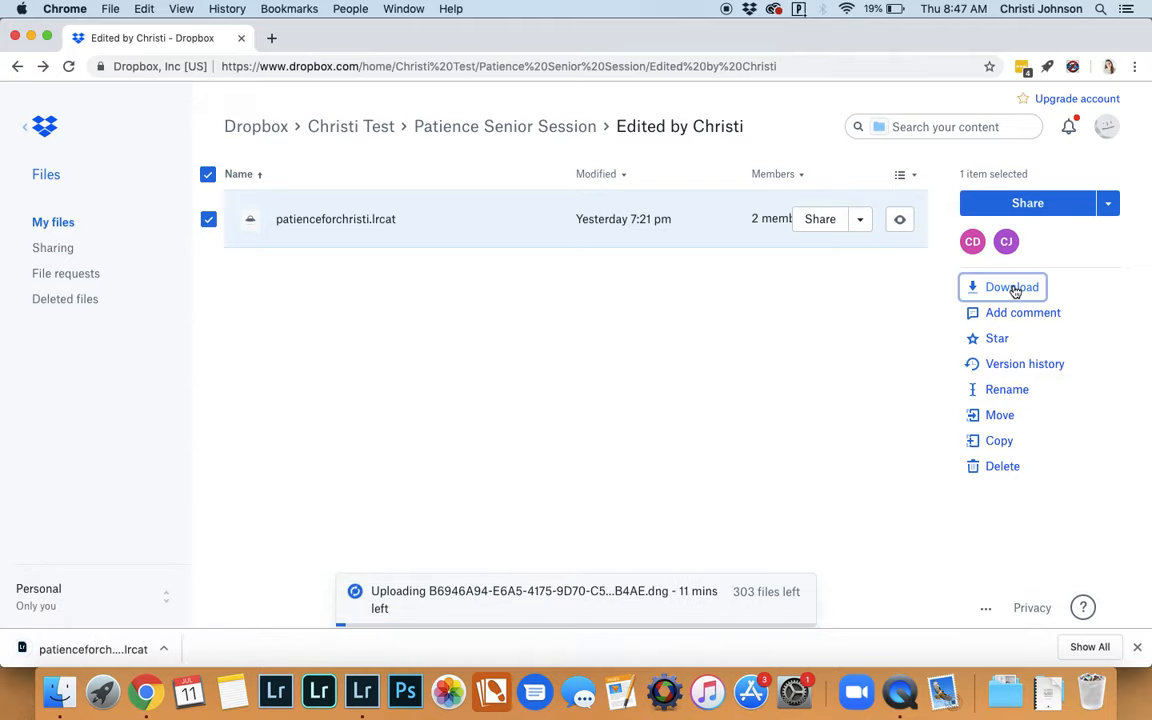
Step: Switch to Finder and move patienceforchristi.lrcat from Downloads to the Desktop, showing the Desktop folder
left_click(59, 692)
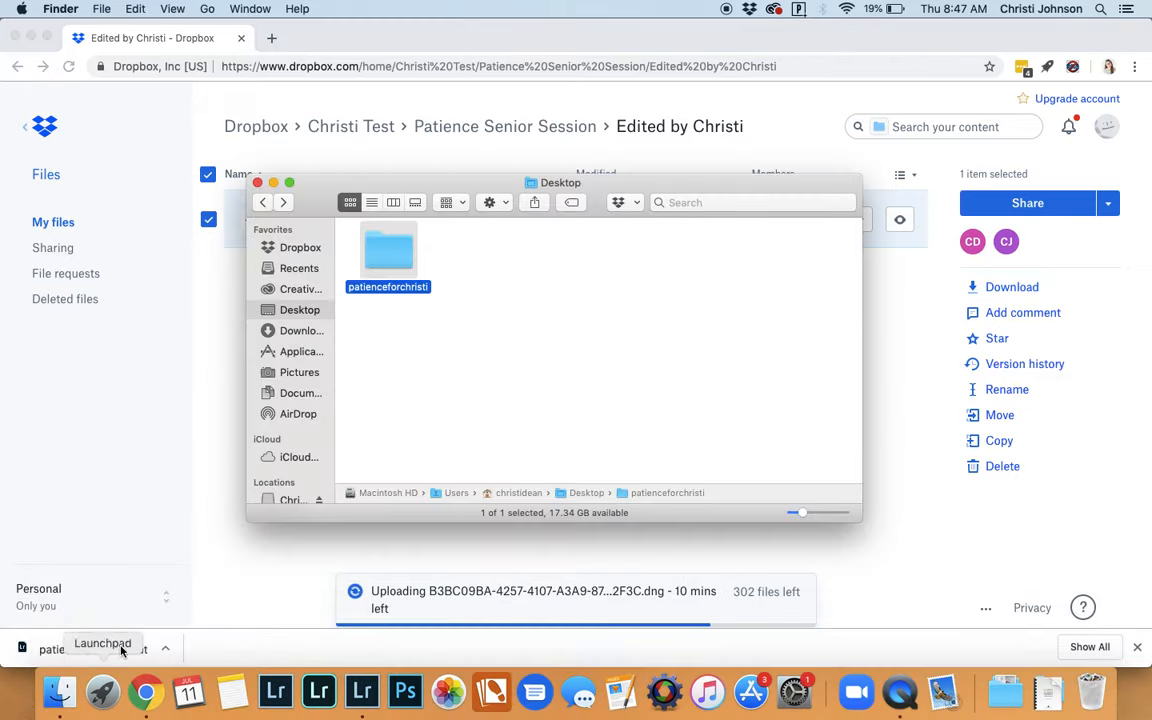
left_click(292, 331)
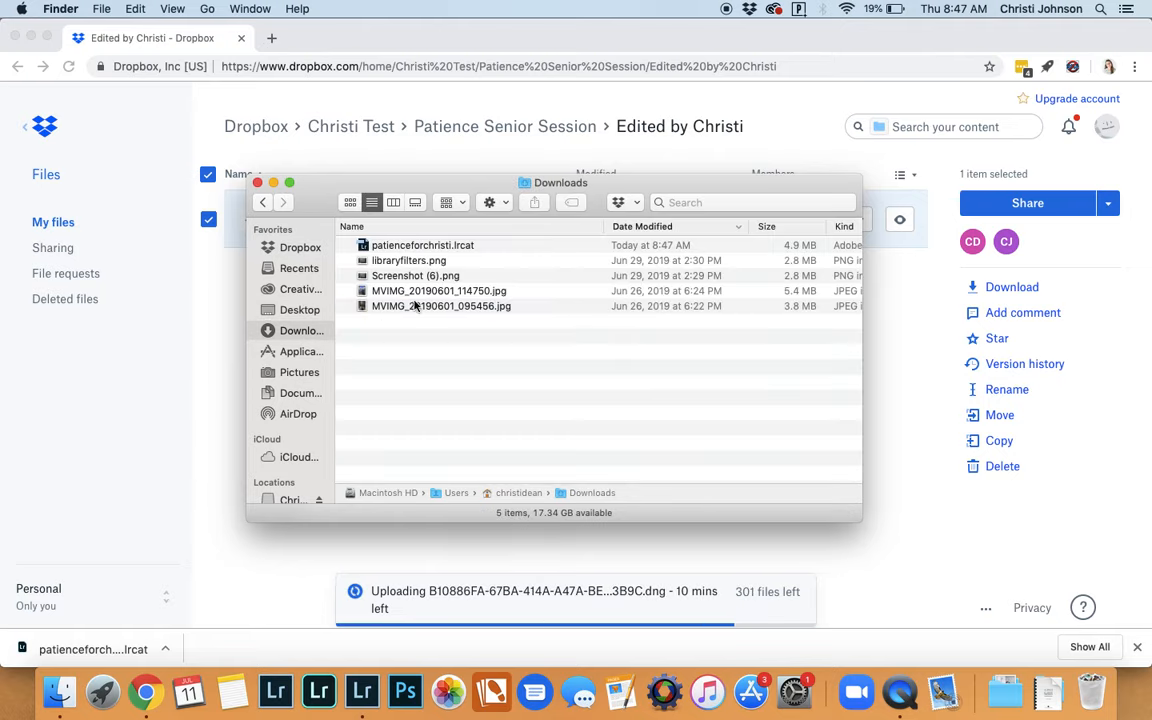
left_click_drag(425, 247, 316, 311)
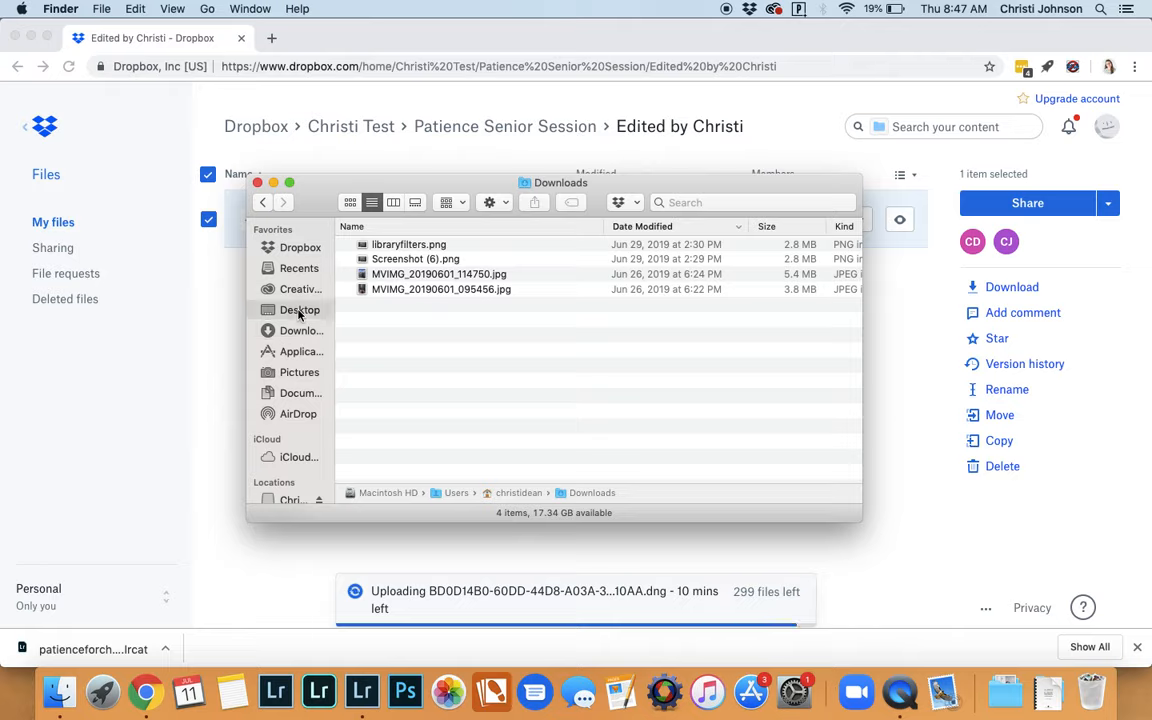
left_click(299, 311)
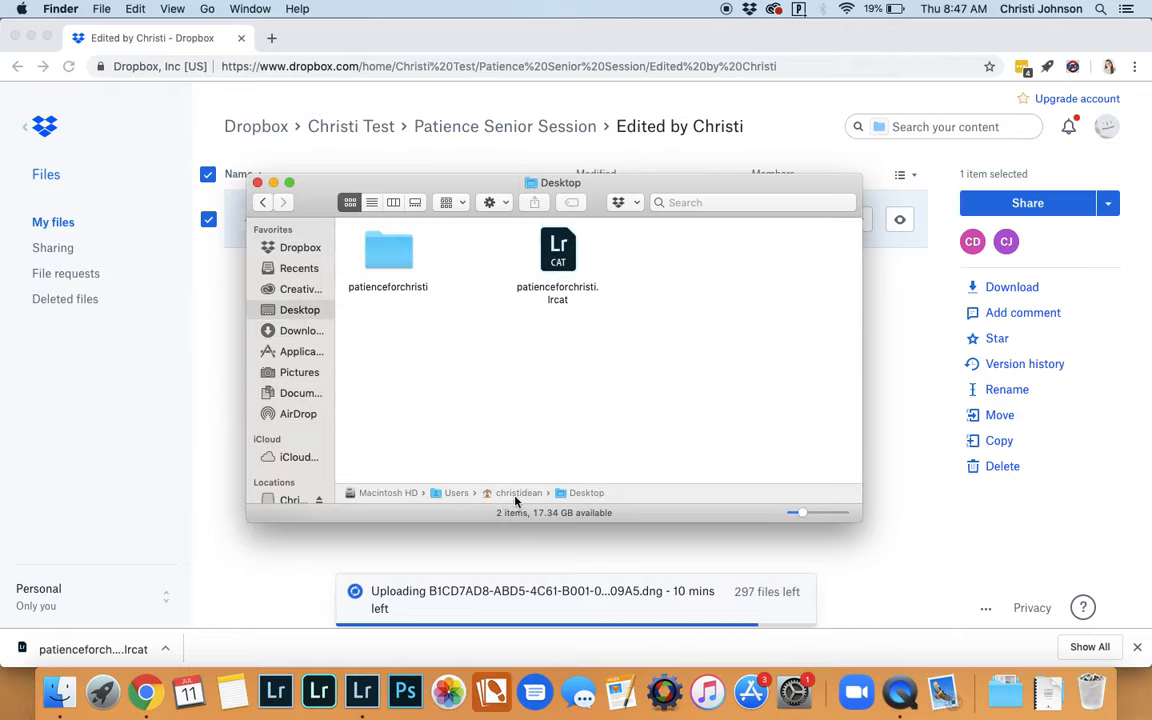
Step: Switch to Lightroom Classic and choose patienceforchristi.lrcat on the Desktop as the source for importing from another catalog
left_click(366, 698)
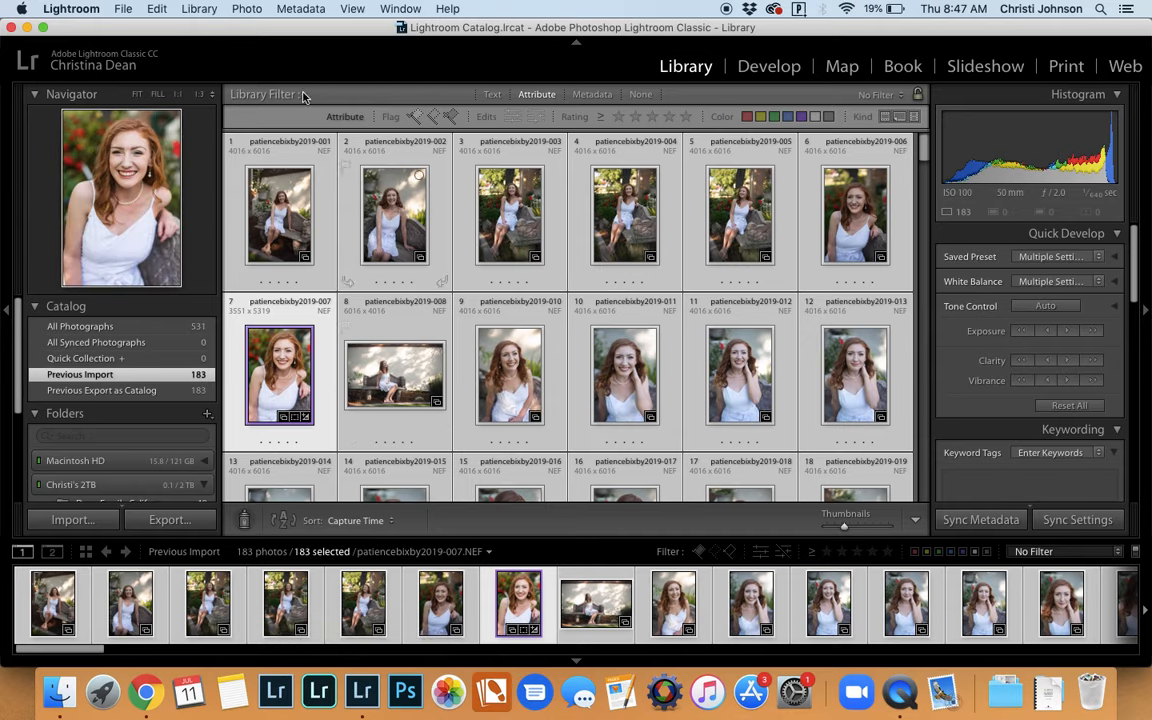
left_click(123, 9)
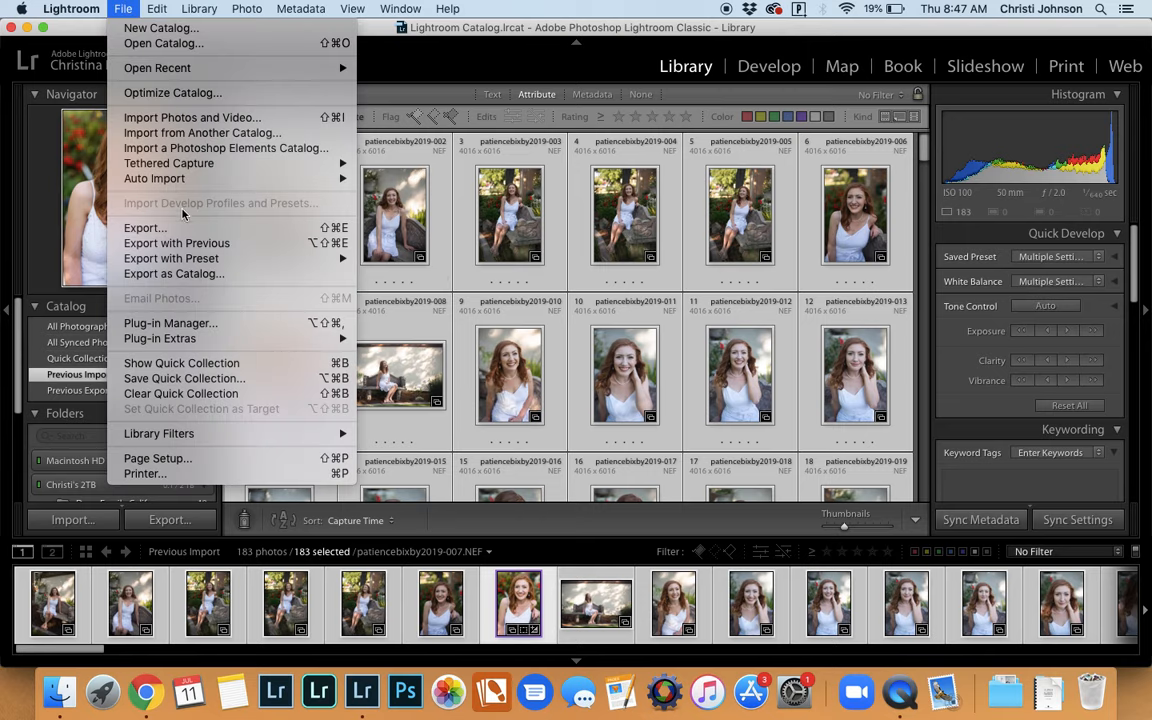
left_click(222, 133)
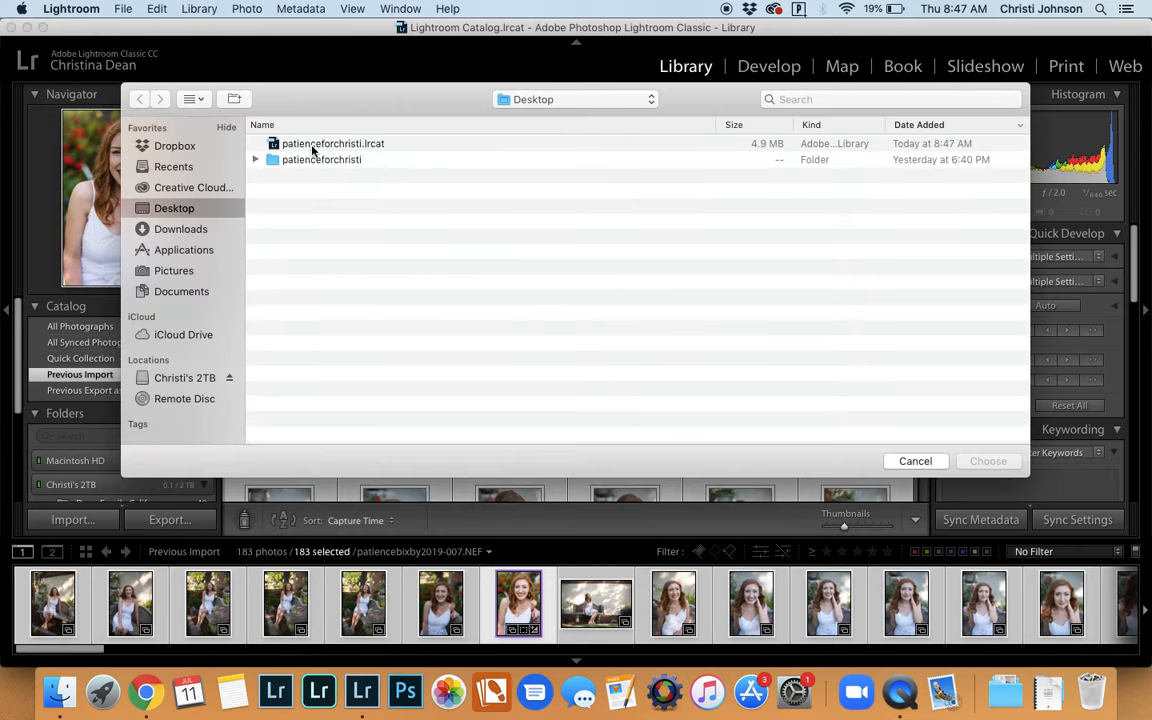
left_click(313, 146)
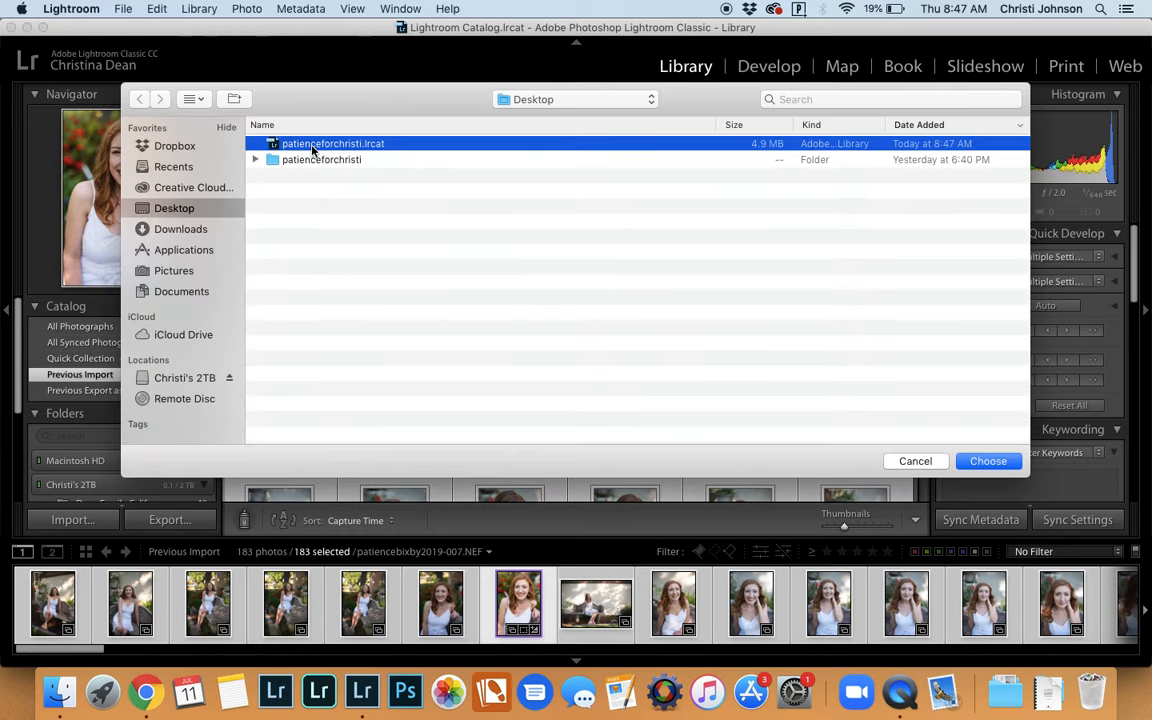
left_click(988, 461)
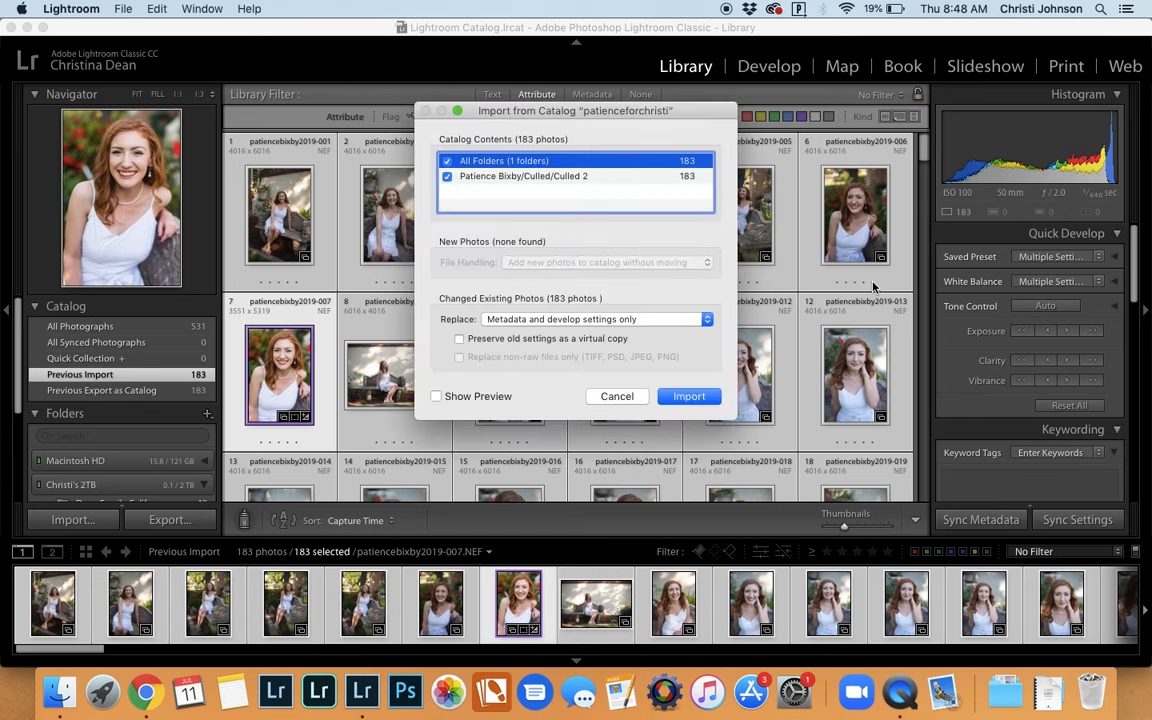
Step: Import the catalog, replacing metadata and develop settings only for the changed existing photos, and look through the updated thumbnails
left_click(571, 319)
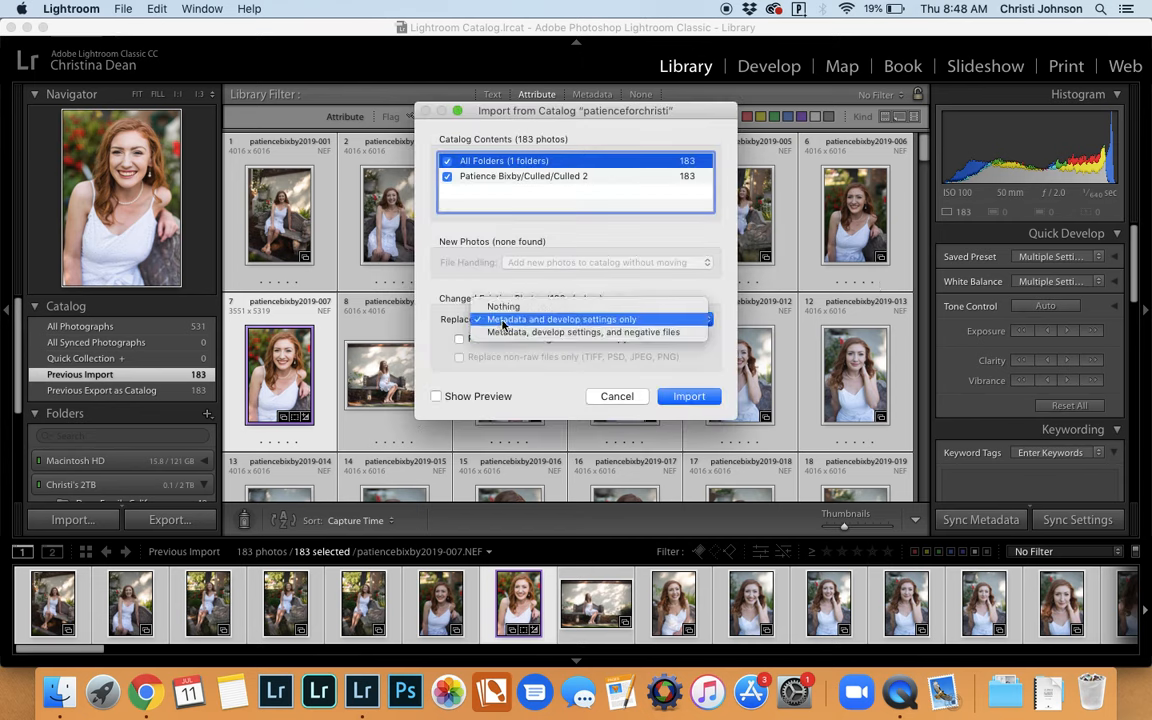
left_click(503, 320)
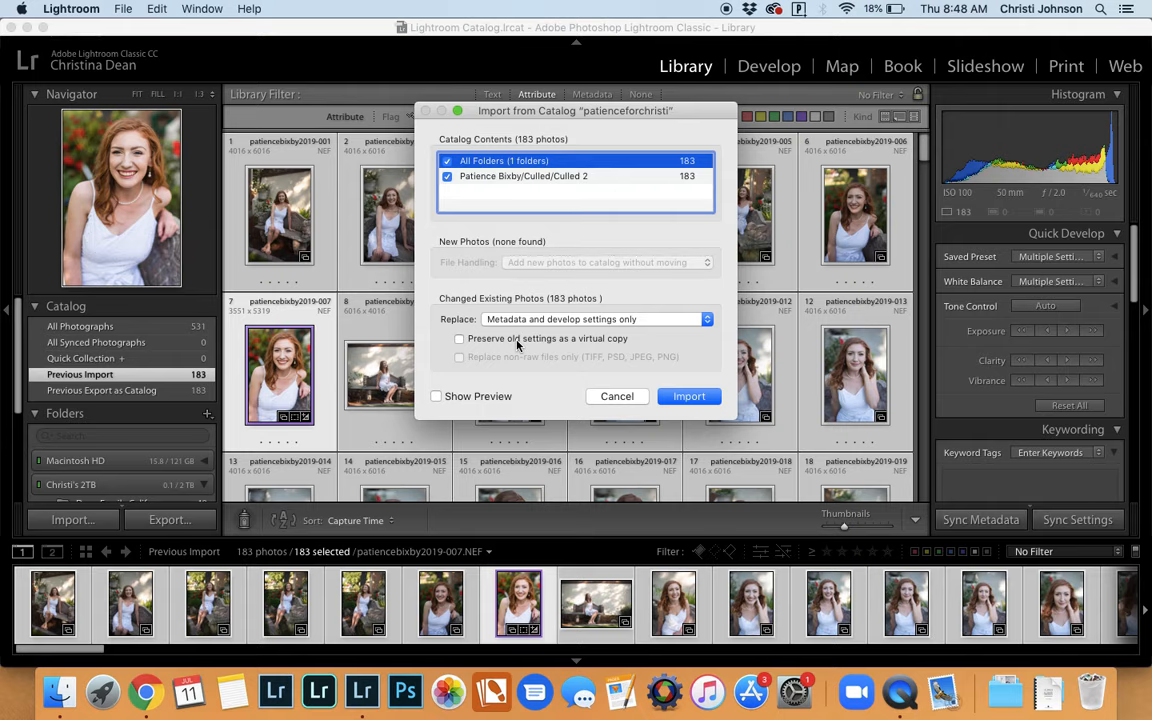
left_click(697, 400)
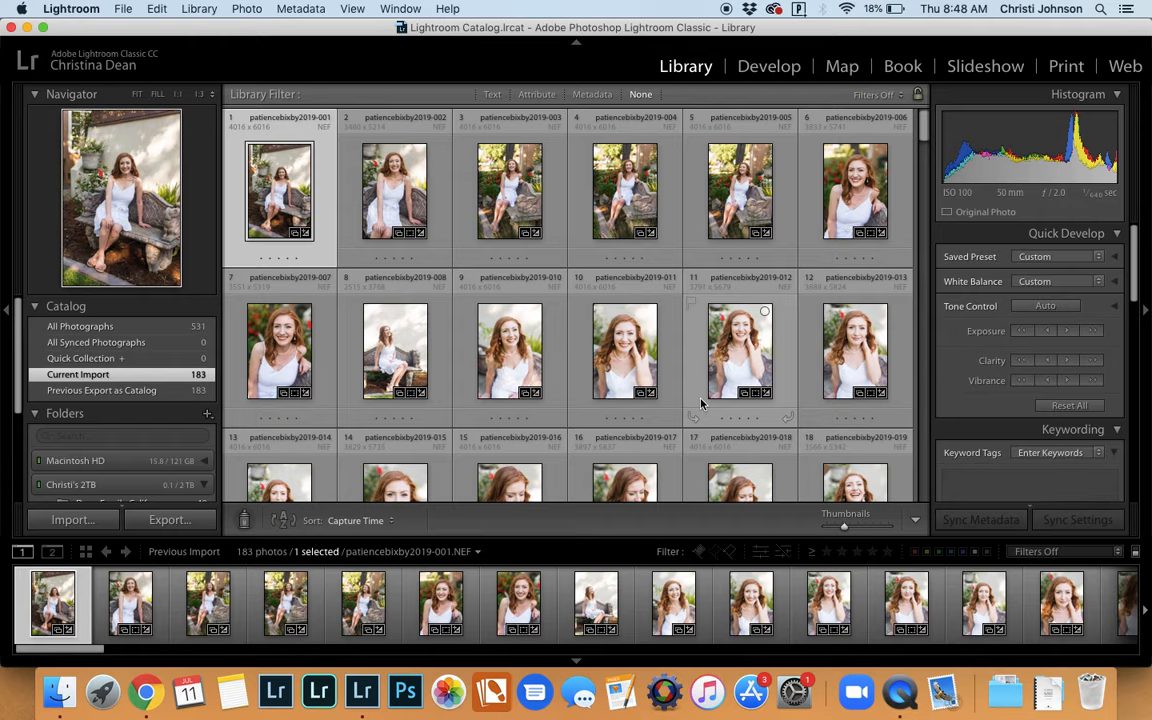
scroll(701, 403, "down", 10)
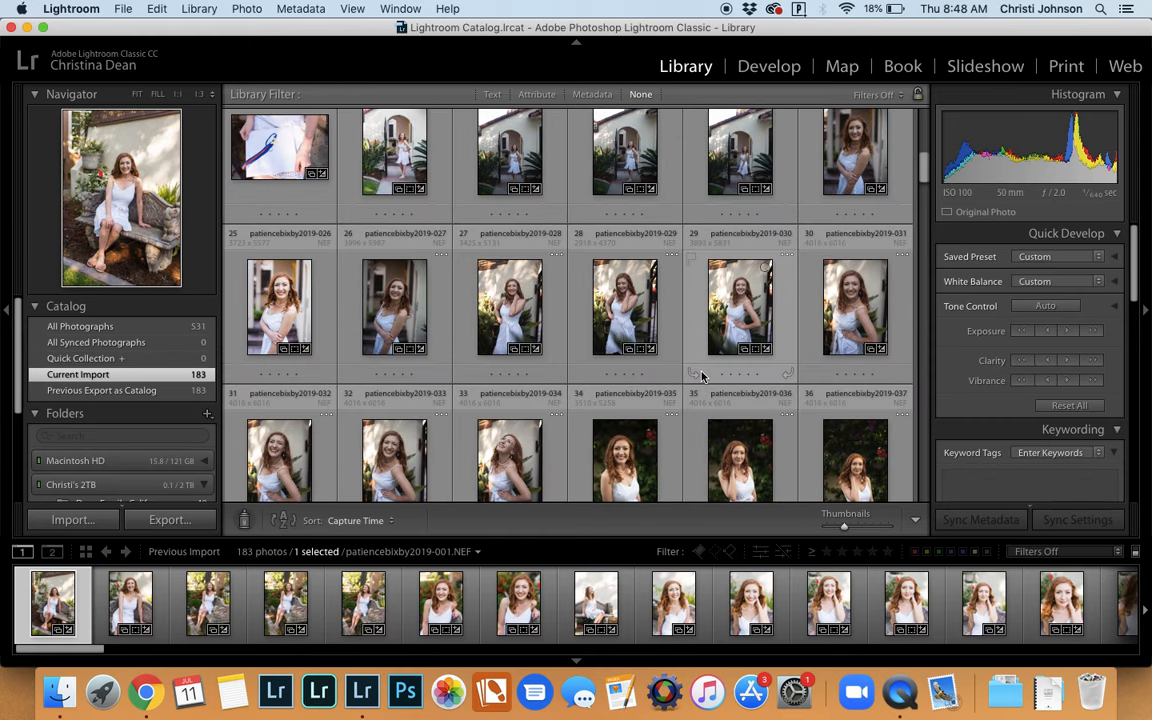
scroll(701, 376, "down", 7)
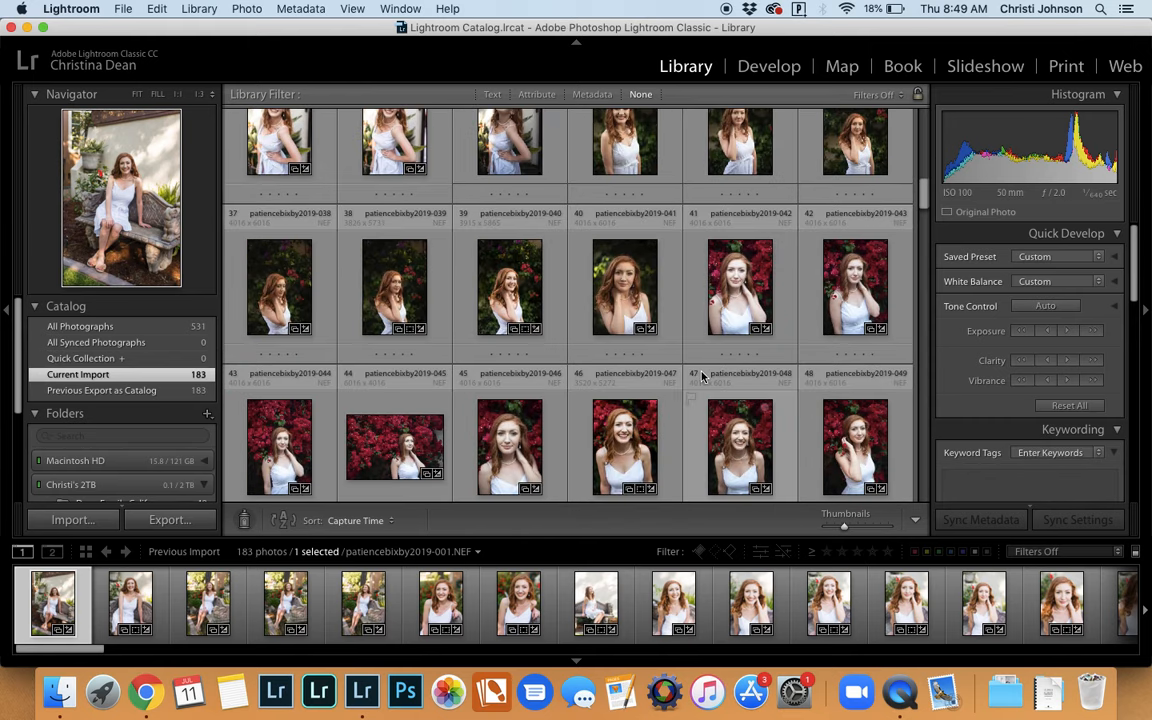